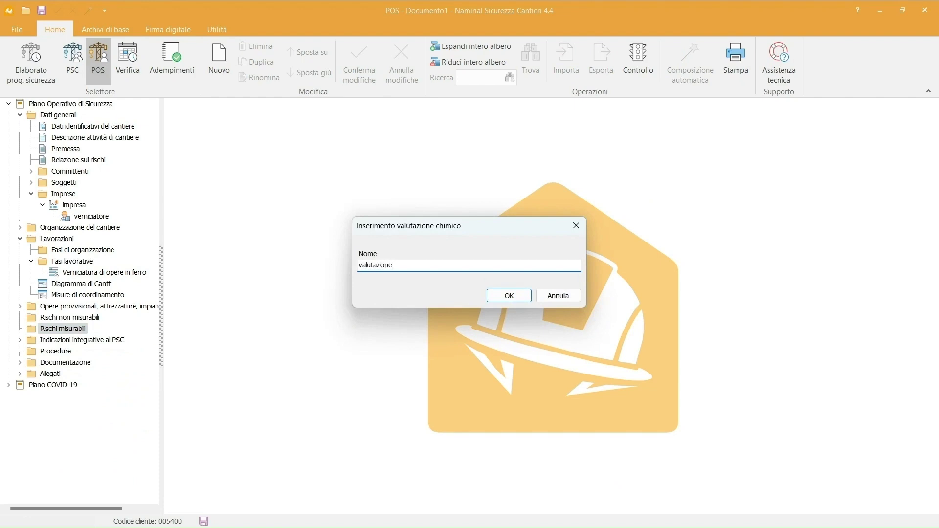
Step: Create the new chemical risk assessment with the name "valutazione"
left_click(522, 299)
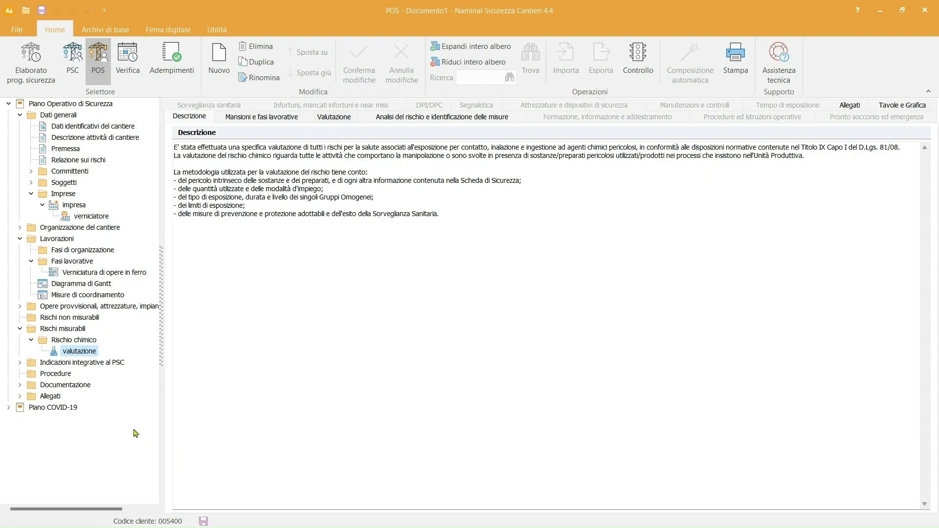
Step: Review the MoVaRisCh method description and its risk level table under Rischio chimico at 100% zoom
left_click(88, 341)
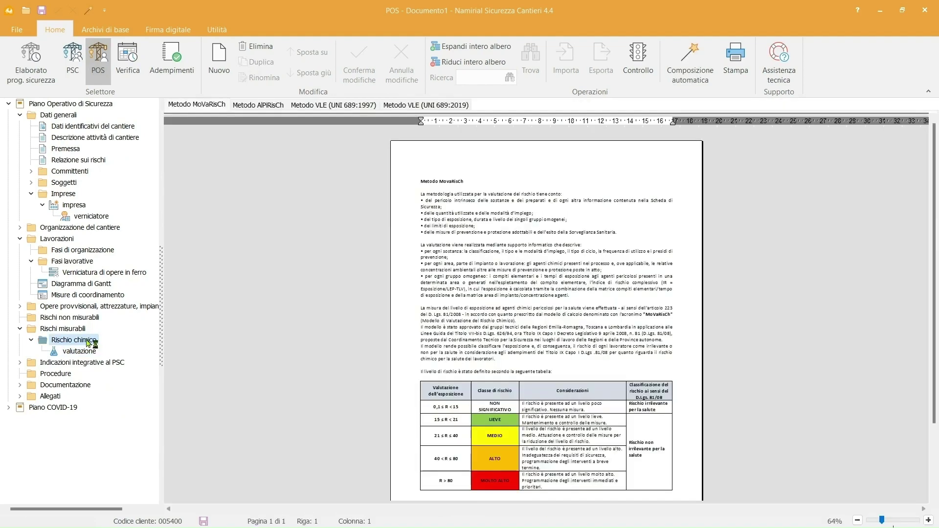
left_click(639, 172)
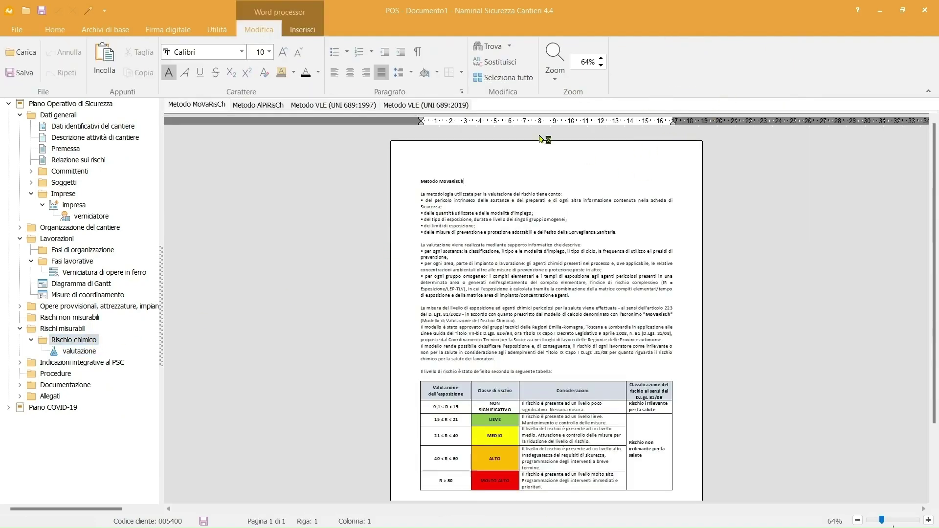
left_click(557, 54)
left_click(566, 106)
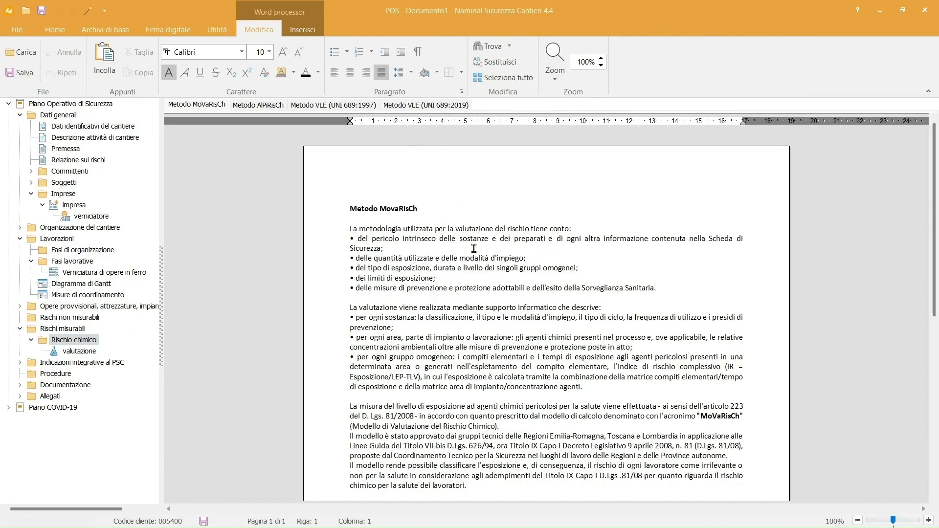
scroll(474, 249, "down", 5)
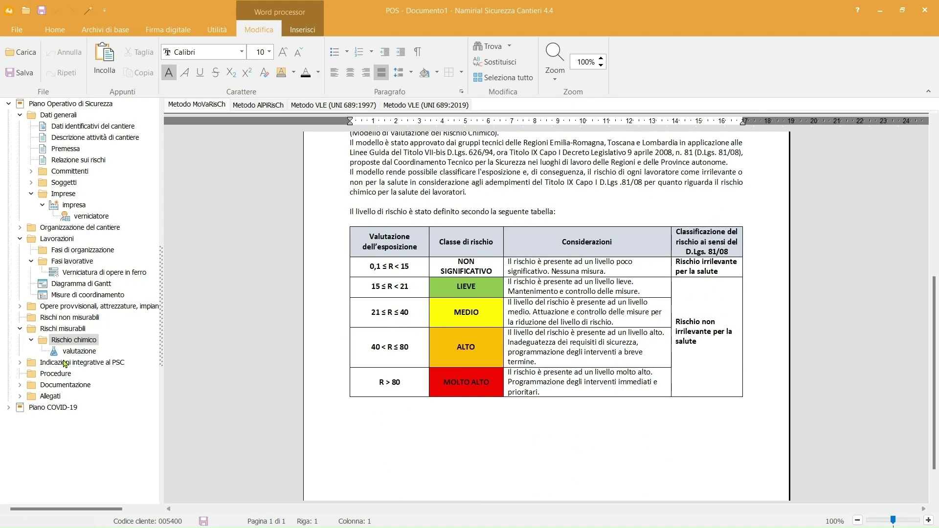
Step: Import the verniciatore job from the impresa company into the job list of the "valutazione" assessment
left_click(74, 352)
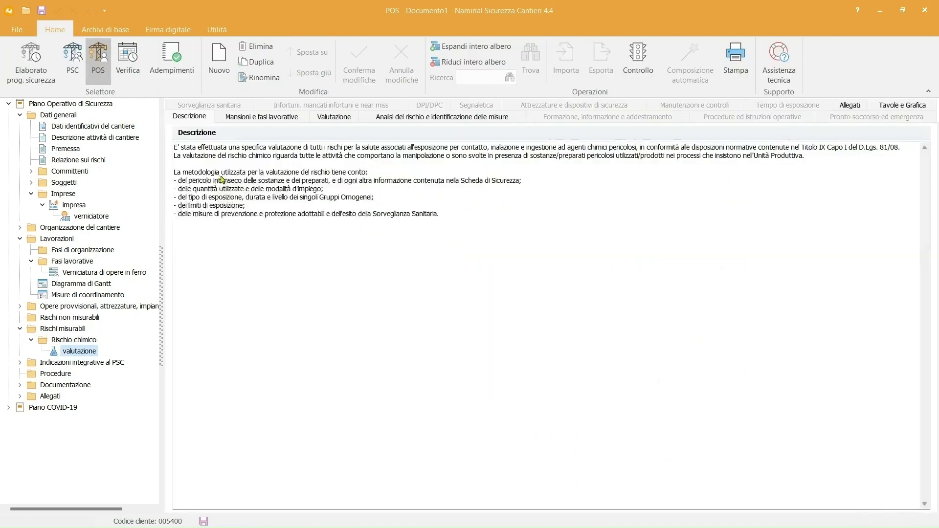
left_click(238, 119)
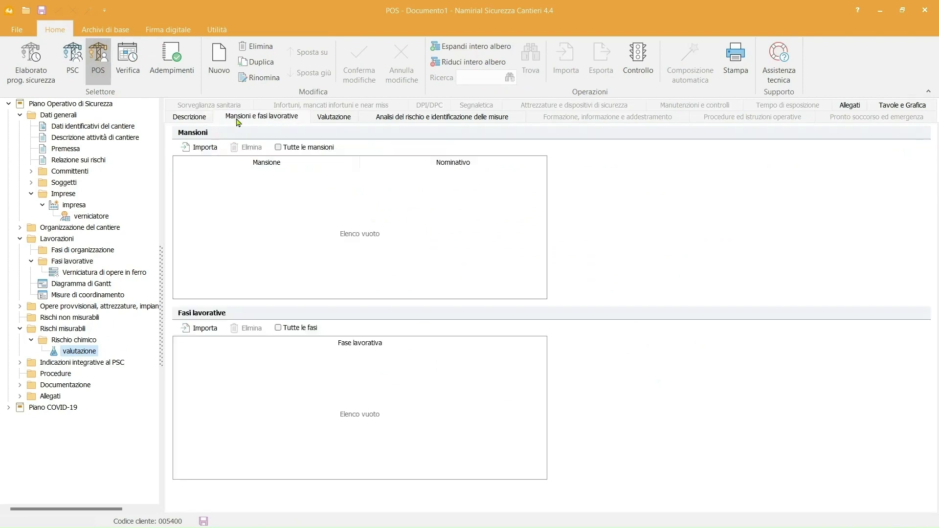
left_click(205, 148)
left_click(322, 254)
double_click(371, 265)
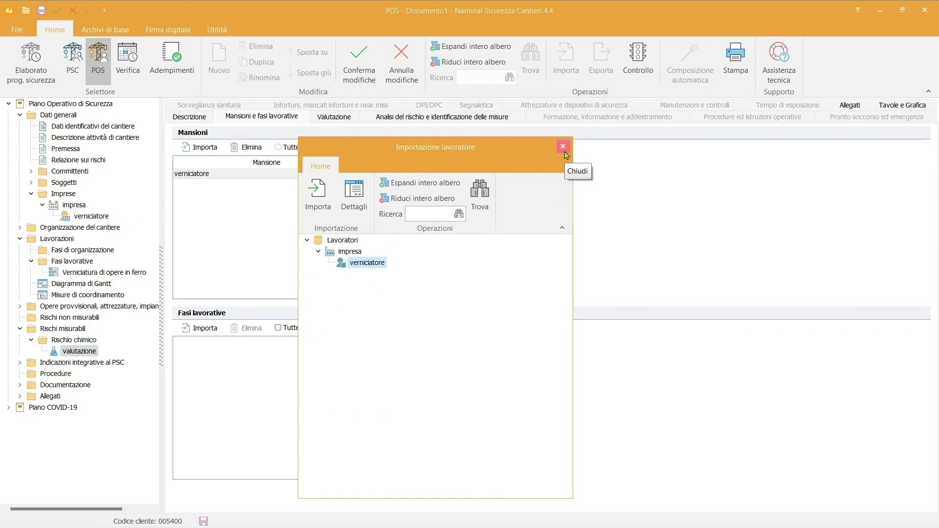
left_click(564, 151)
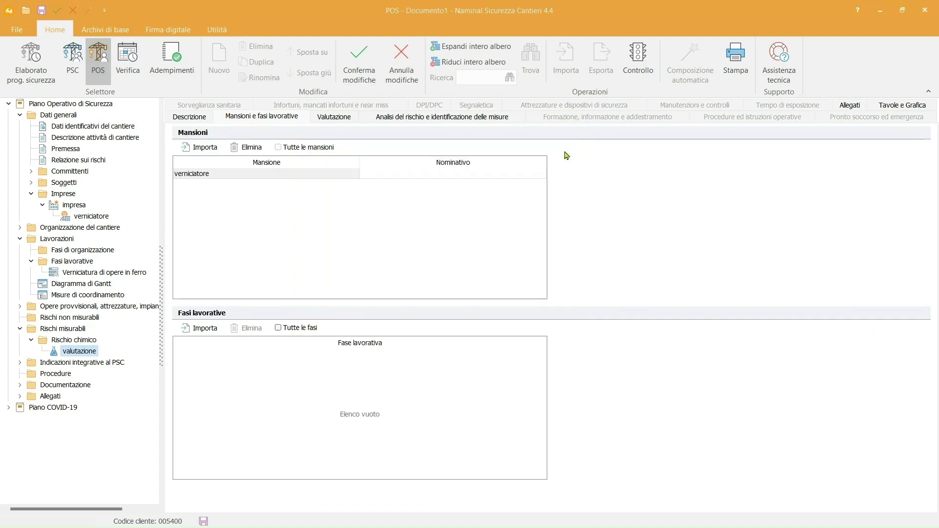
Step: Import the work phase "Verniciatura di opere in ferro" into the assessment and confirm the changes before its Valutazione section
left_click(211, 329)
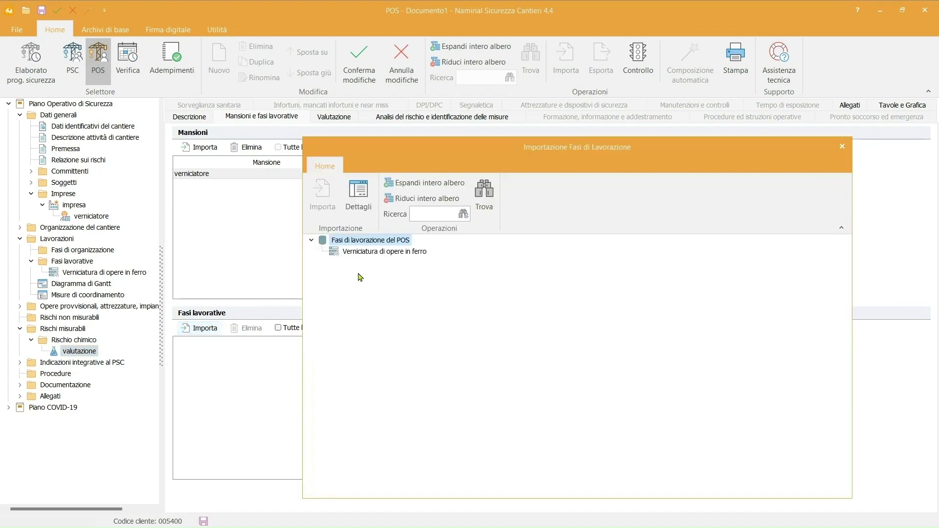
double_click(384, 251)
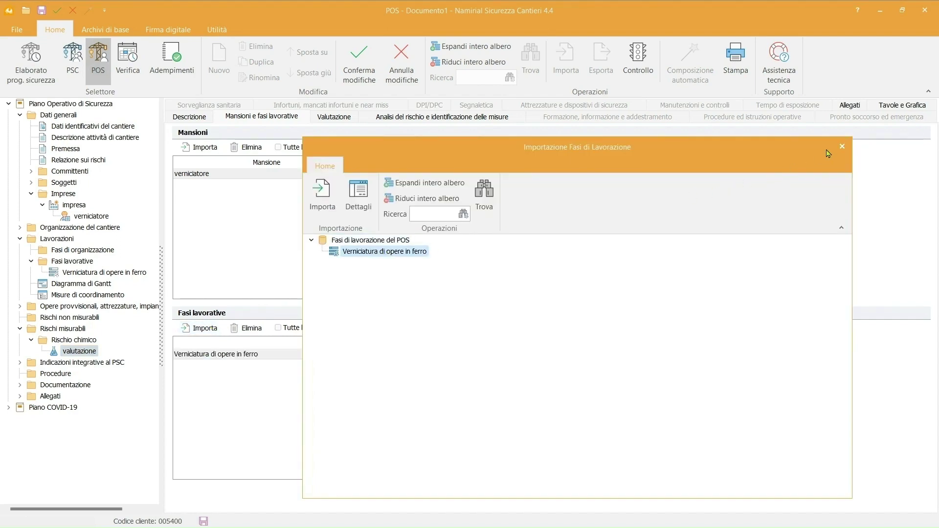
left_click(842, 146)
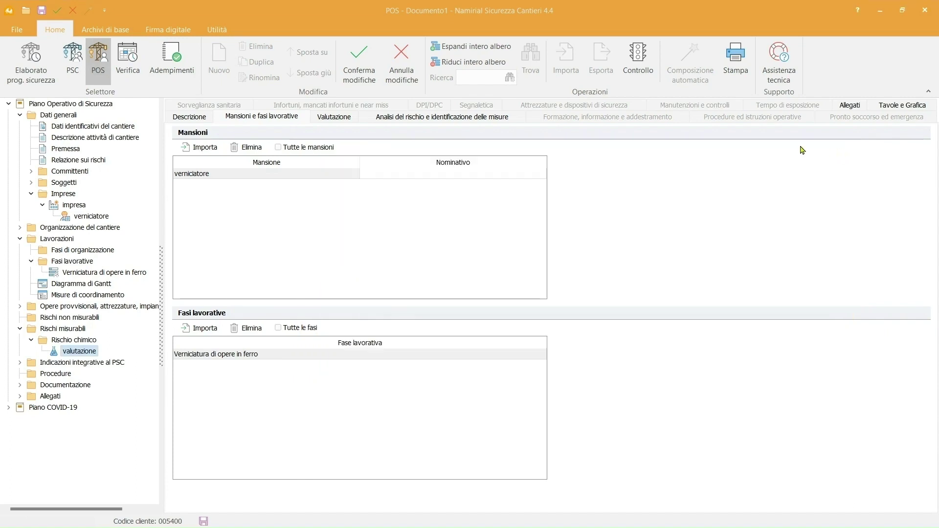
left_click(323, 117)
left_click(352, 80)
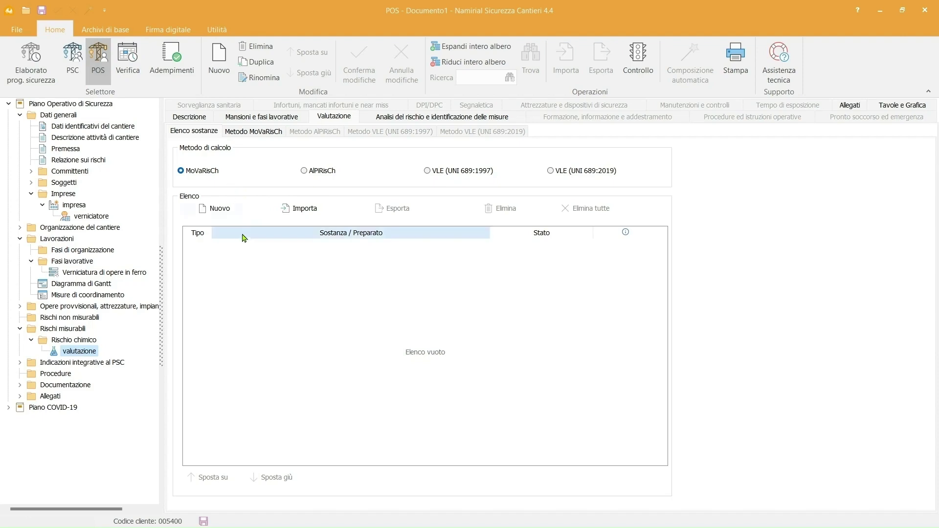
Step: Import Pittura a base di resina alchidica, Polvere di zinco metallico in solvente and Resina epossidica + solvente from the current document's substances
left_click(294, 210)
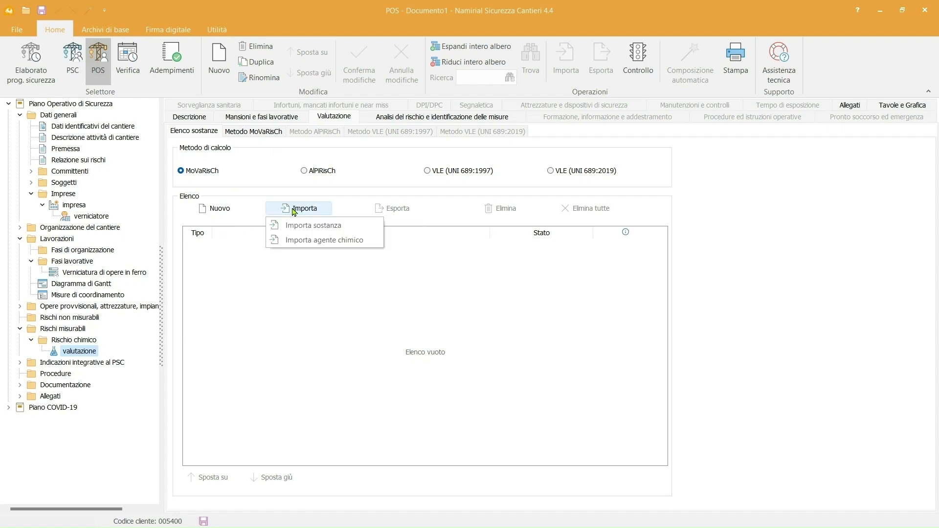
left_click(313, 226)
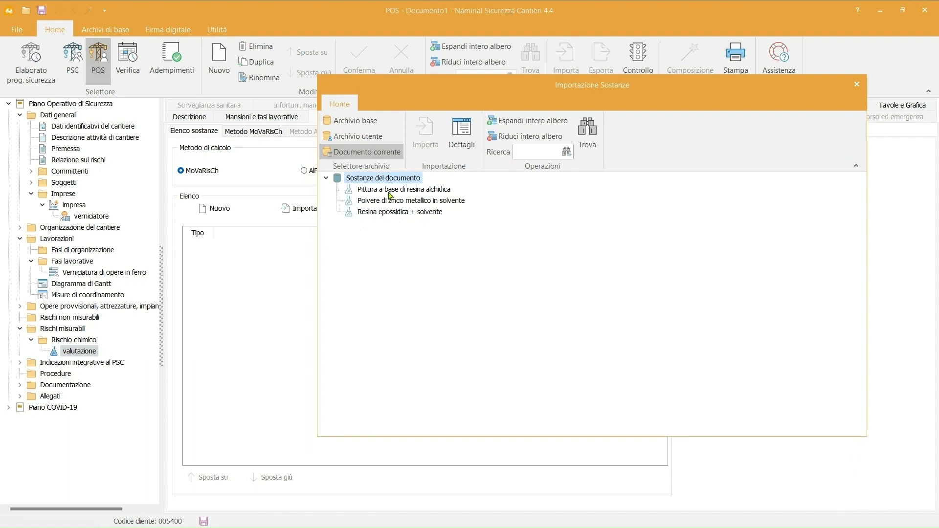
double_click(389, 190)
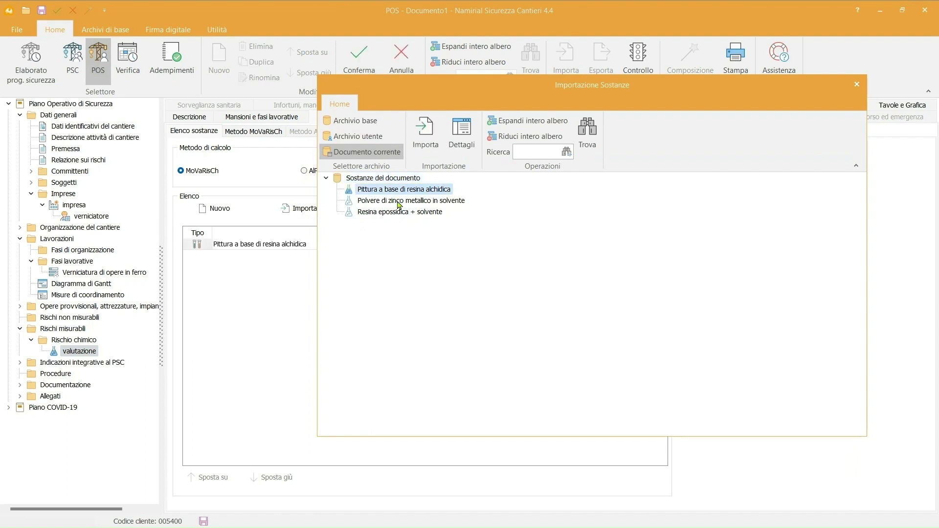
left_click(399, 204)
double_click(399, 205)
left_click(396, 214)
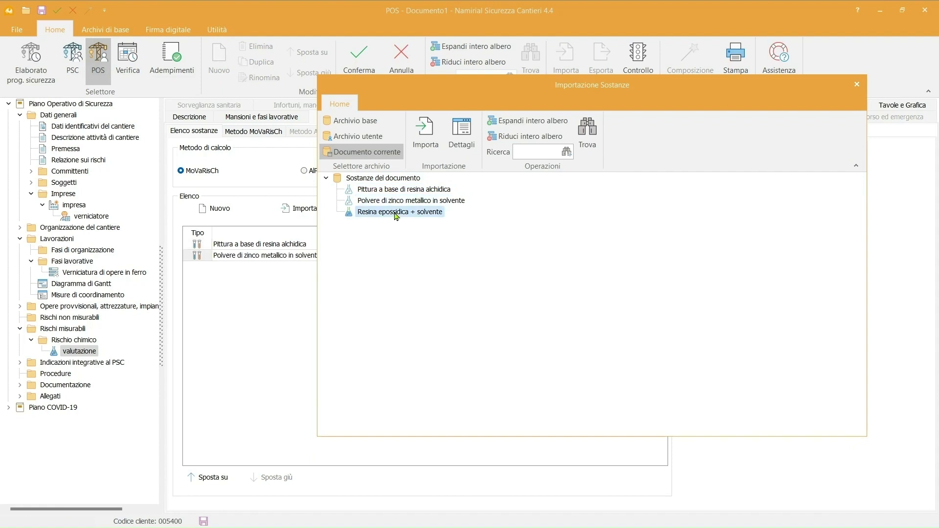
double_click(396, 213)
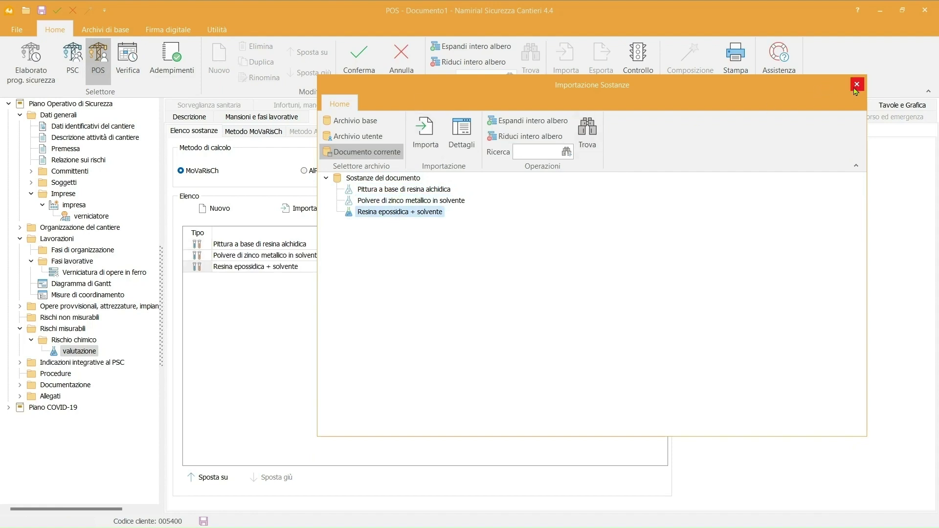
left_click(856, 85)
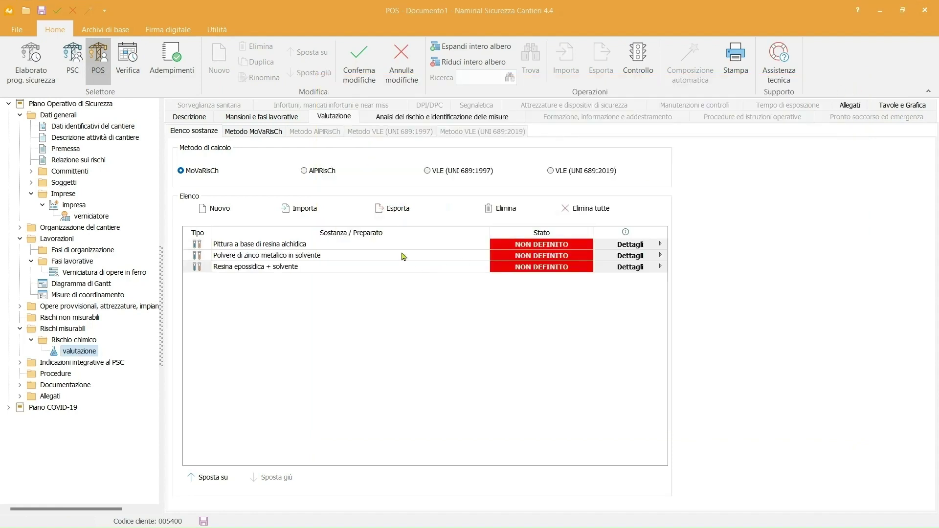
Step: Open the details of Pittura a base di resina alchidica and set its state to "Liquido - Volatilità bassa (Temp. ebollizione > 150°C)"
double_click(518, 245)
left_click_drag(534, 173, 563, 95)
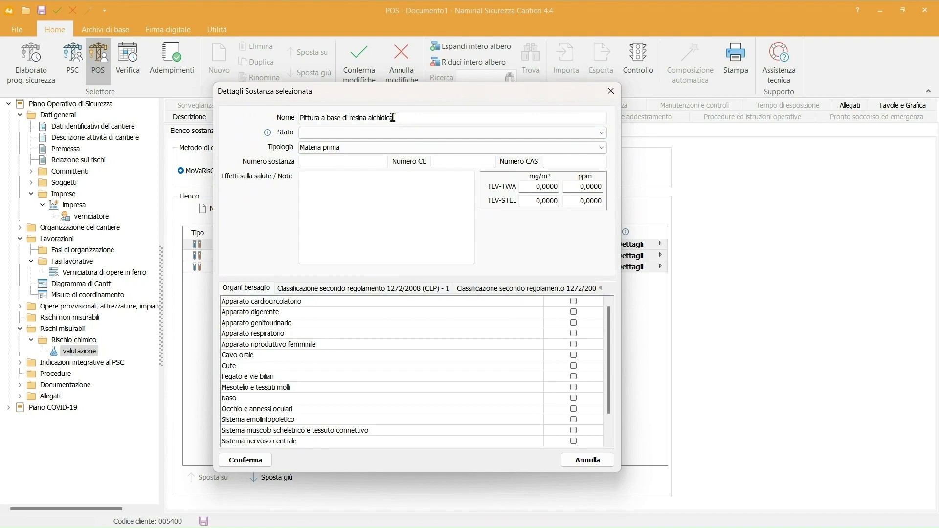
left_click(602, 133)
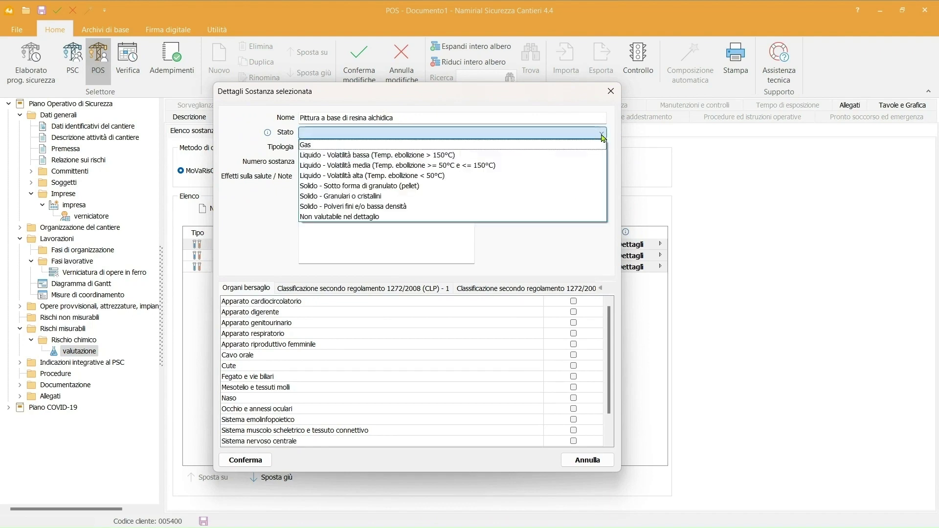
left_click(484, 156)
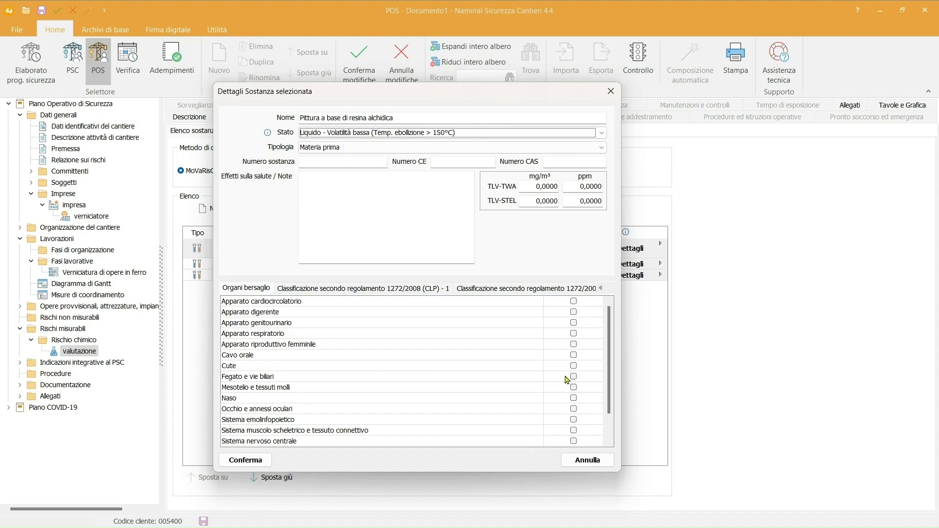
Step: Mark Apparato respiratorio, Occhio e annessi oculari and Cute as target organs of the alkyd resin paint
left_click(559, 335)
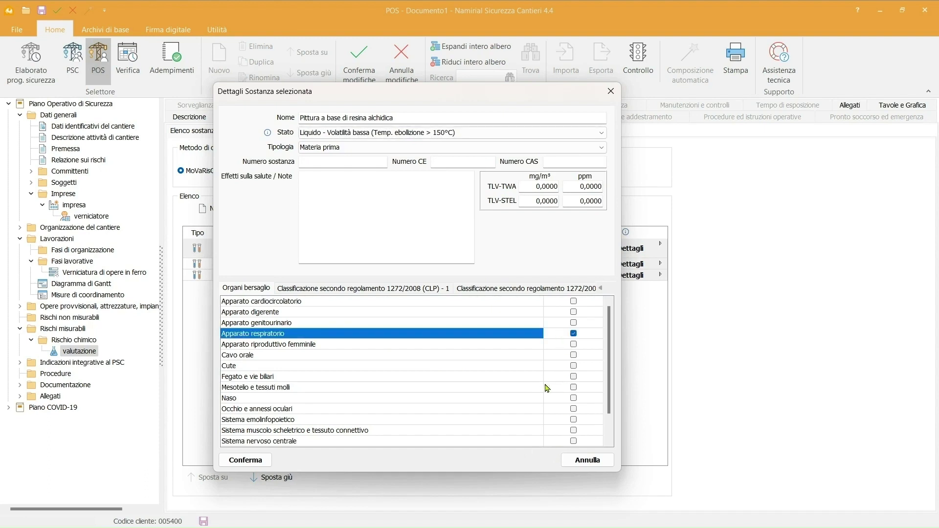
left_click(567, 409)
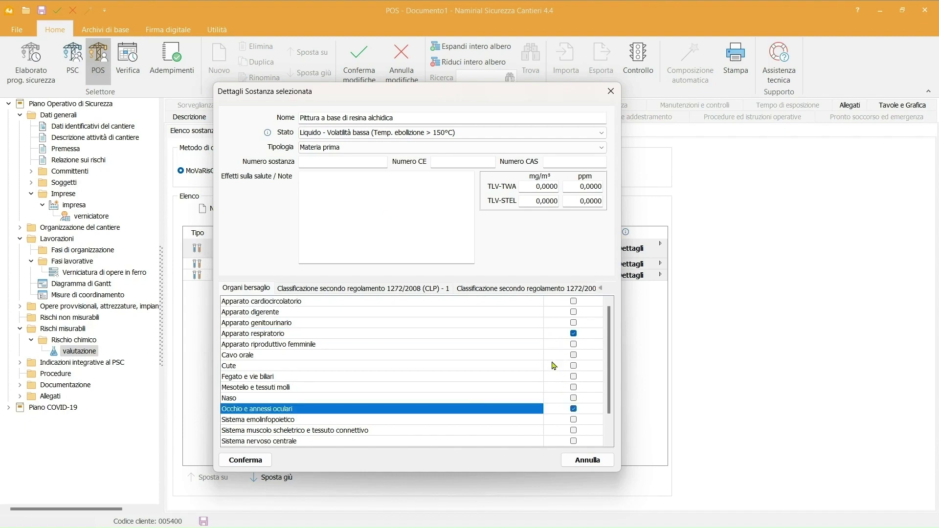
left_click(536, 370)
left_click(568, 366)
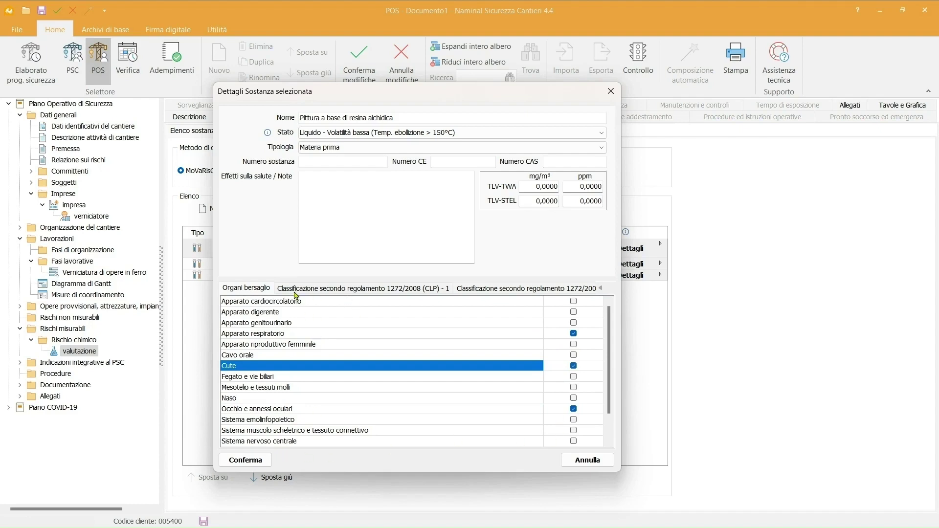
Step: Import the hazard statements H317 cat. 1A and H320 into the paint's CLP classification
left_click(348, 289)
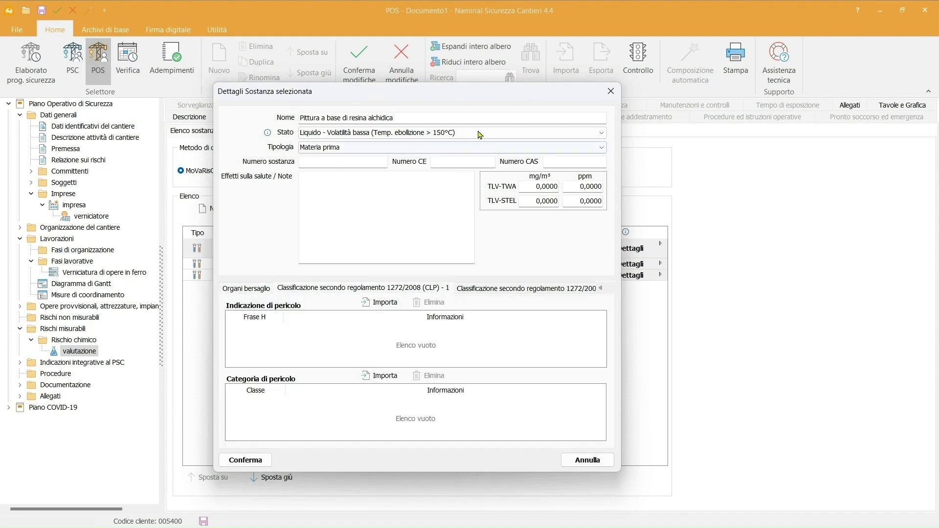
left_click(388, 304)
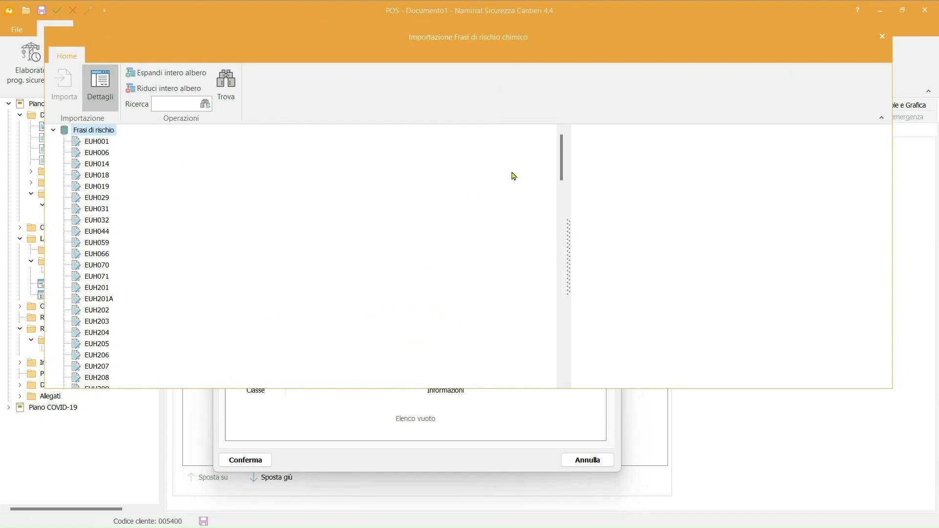
scroll(562, 155, "down", 1)
left_click_drag(562, 155, 564, 250)
left_click(103, 335)
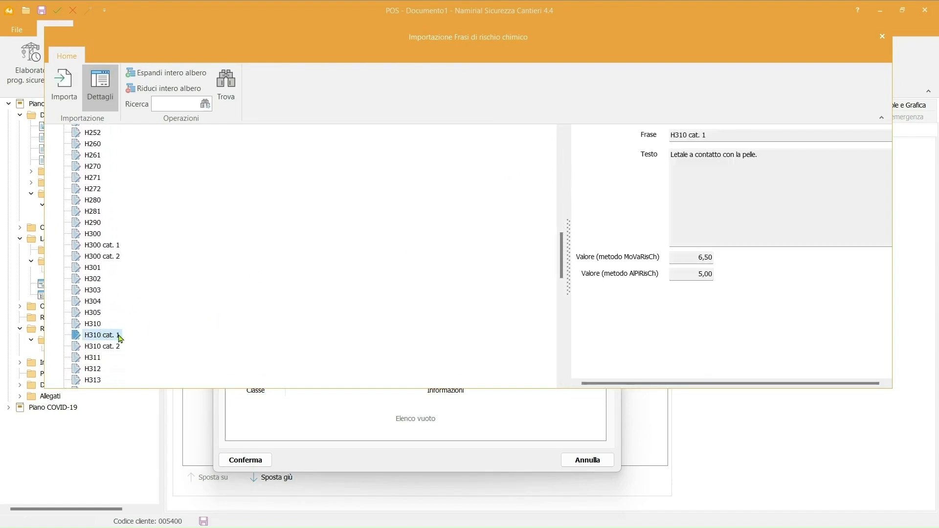
scroll(230, 350, "down", 5)
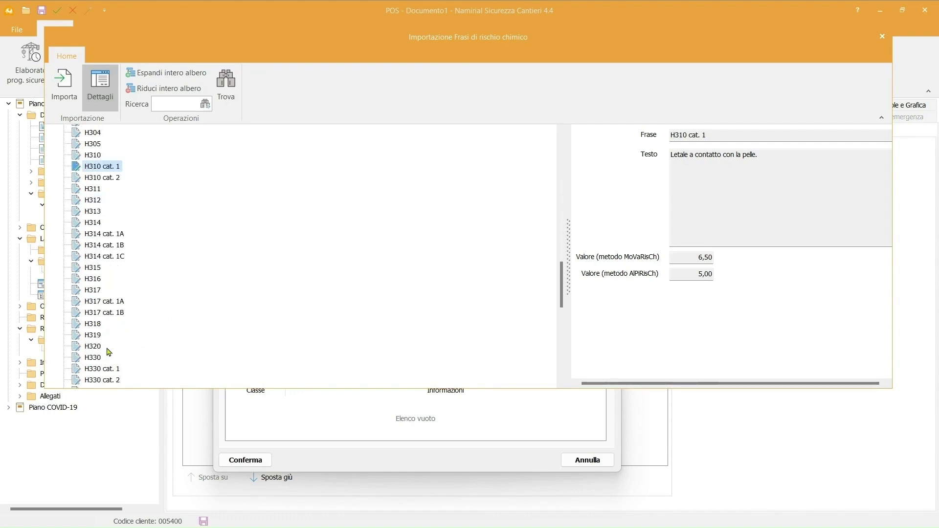
scroll(108, 356, "down", 1)
left_click(103, 270)
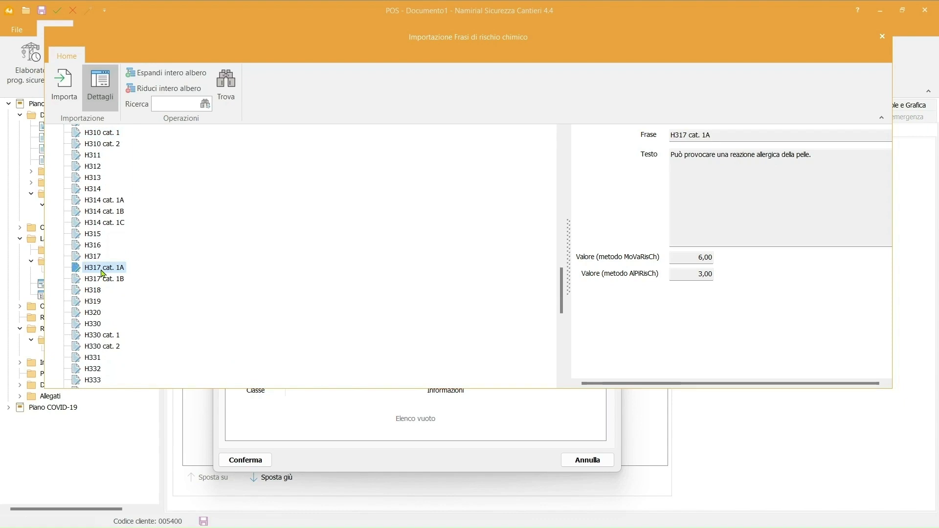
left_click(96, 315)
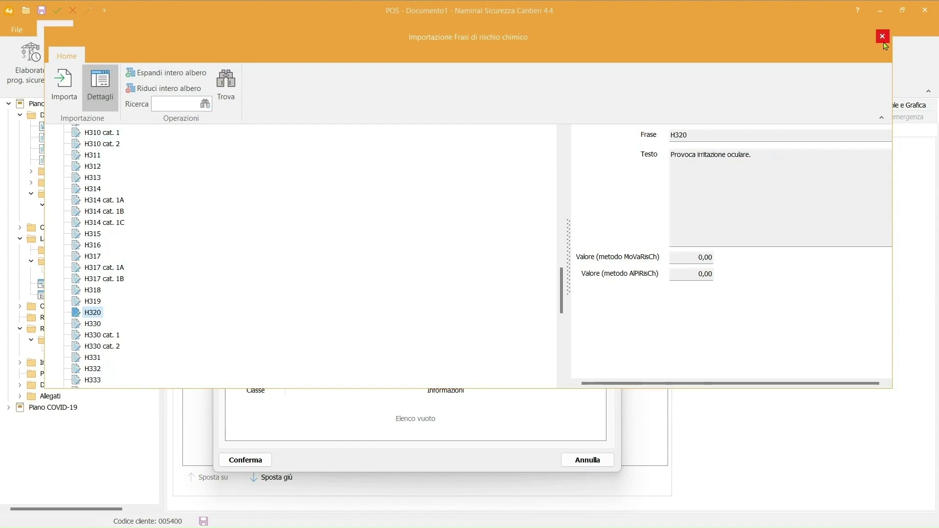
left_click(884, 40)
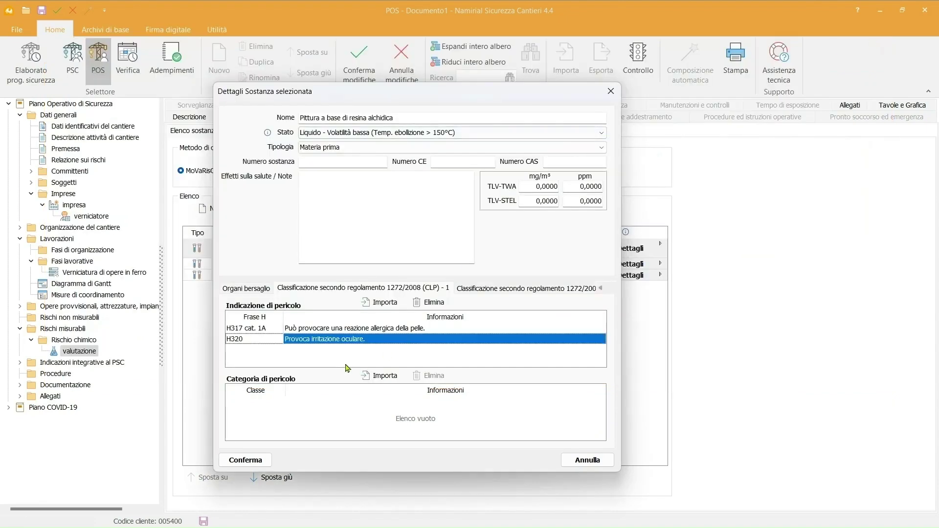
Step: Import the hazard category Skin Sens. 1 into the alkyd resin paint's CLP classification and confirm the substance details
left_click(395, 377)
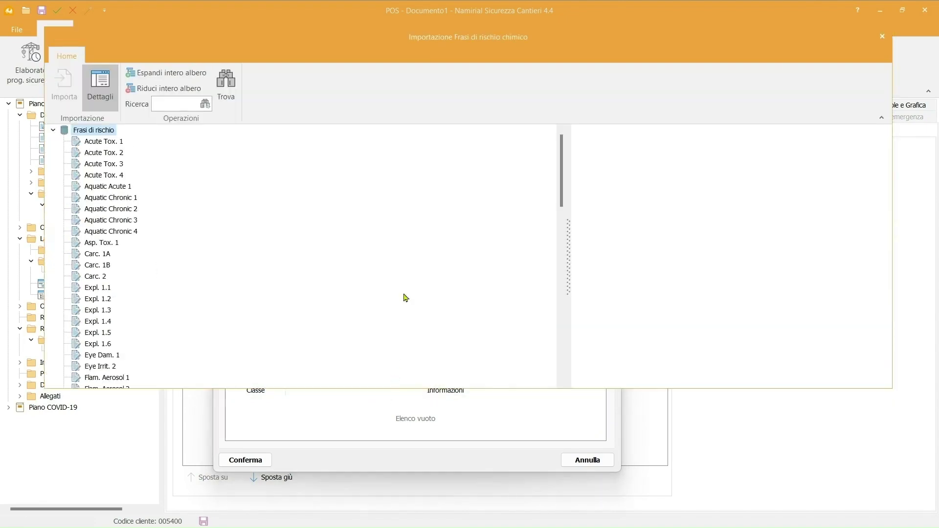
scroll(560, 186, "down", 4)
left_click_drag(566, 209, 572, 262)
scroll(117, 278, "down", 5)
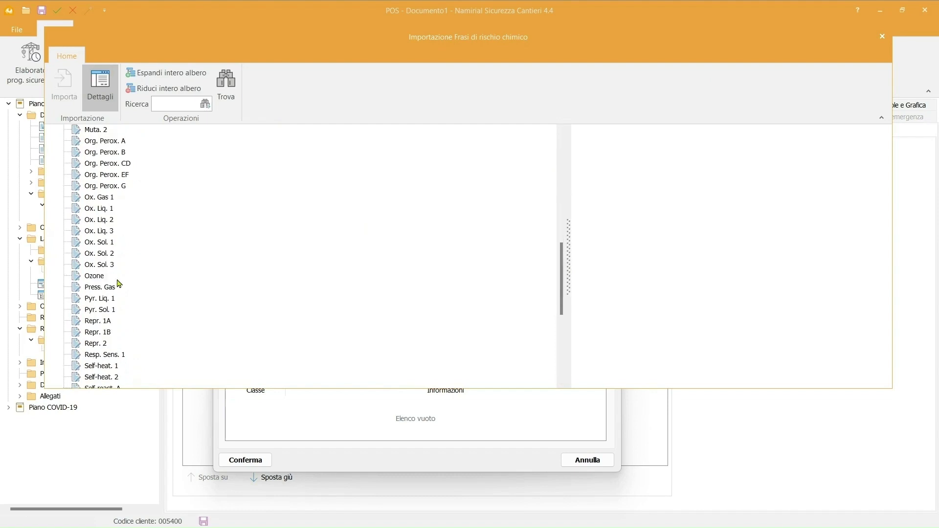
left_click(106, 268)
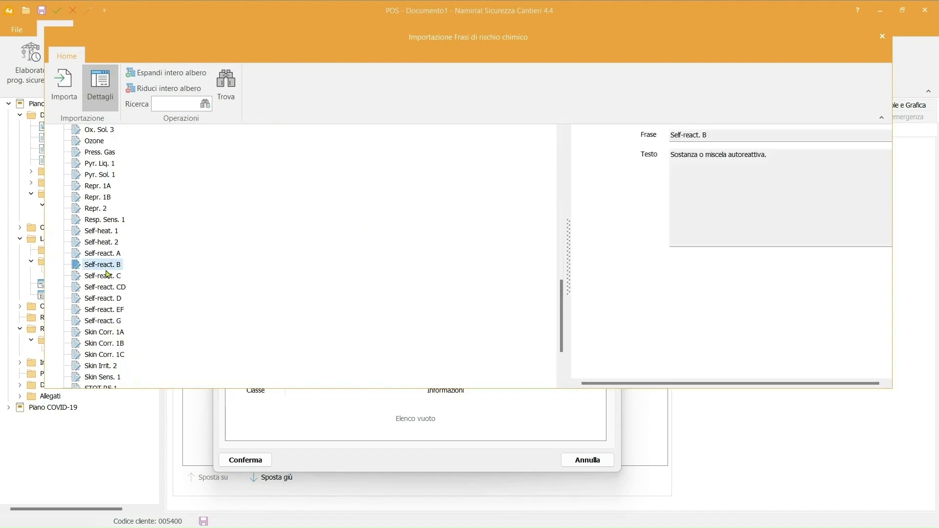
left_click(107, 345)
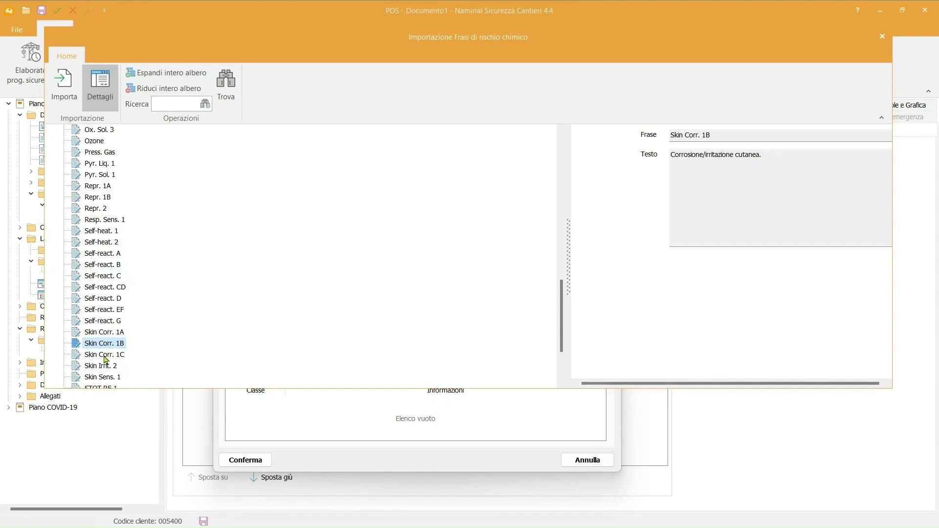
left_click(107, 359)
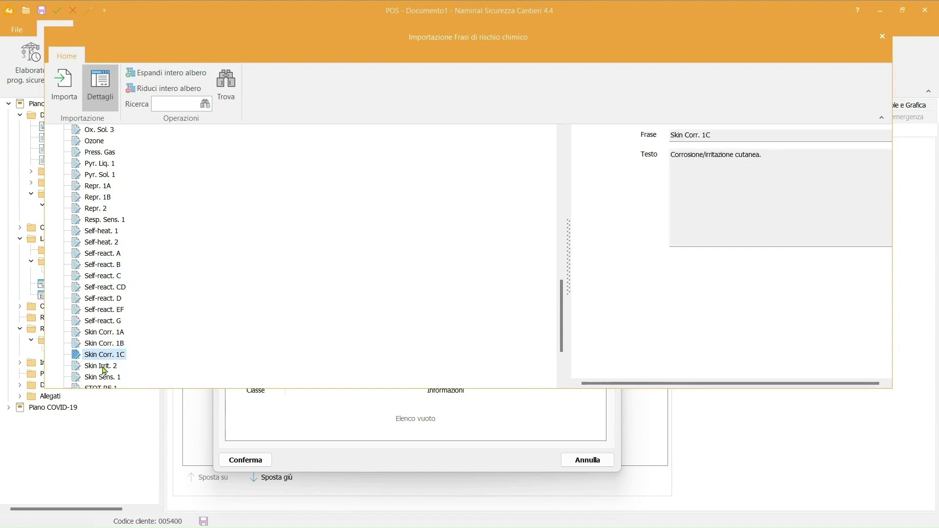
left_click(101, 370)
scroll(108, 356, "down", 2)
scroll(111, 361, "down", 1)
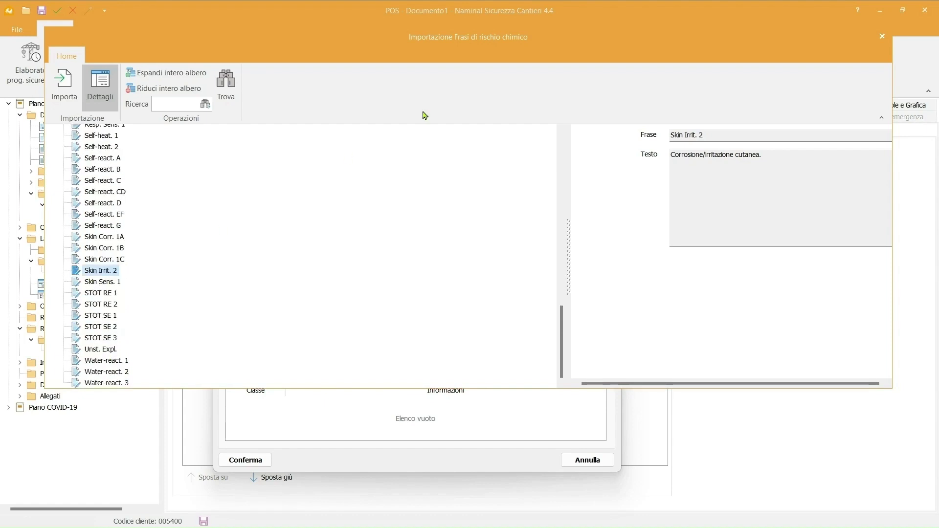
left_click_drag(461, 48, 470, 29)
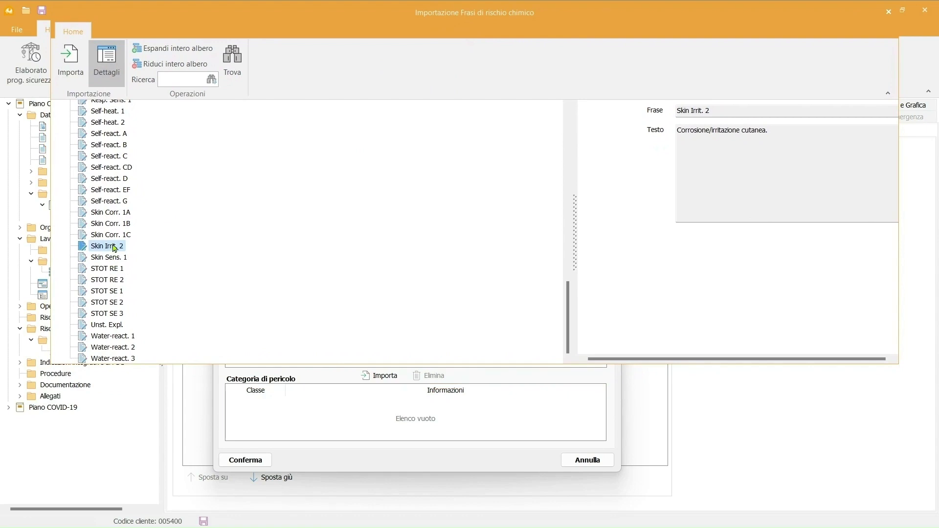
left_click(114, 258)
double_click(112, 260)
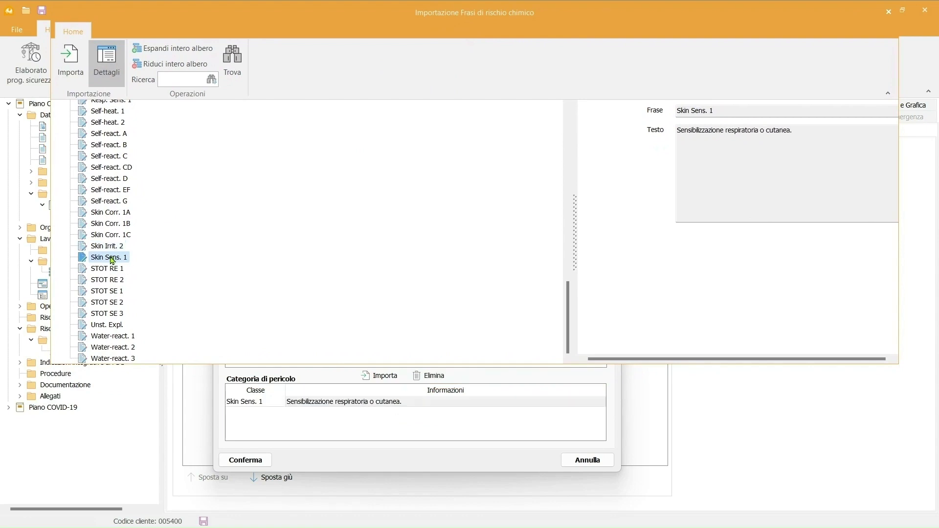
left_click(351, 431)
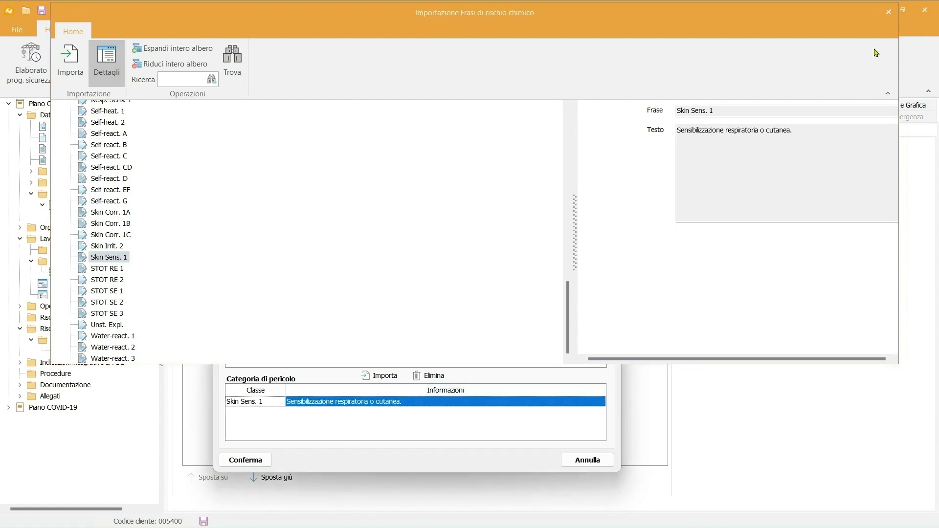
key("Escape")
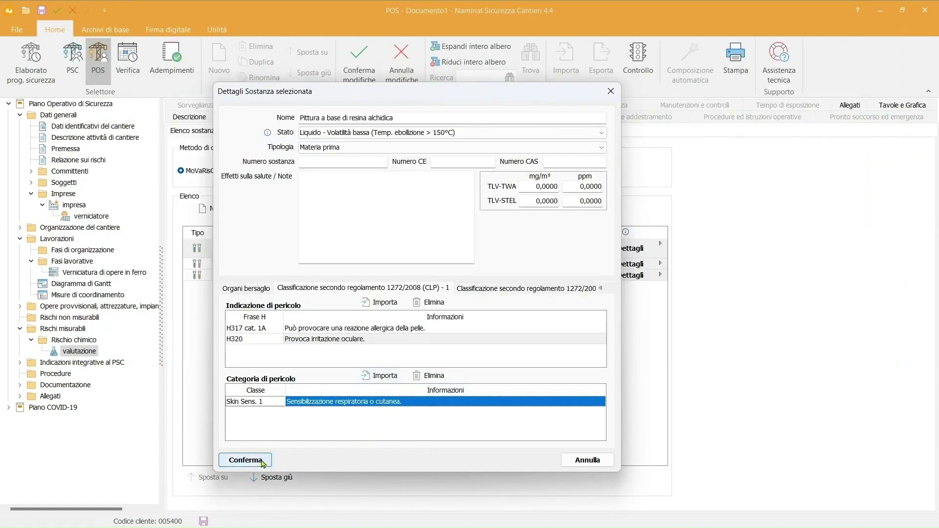
left_click(244, 460)
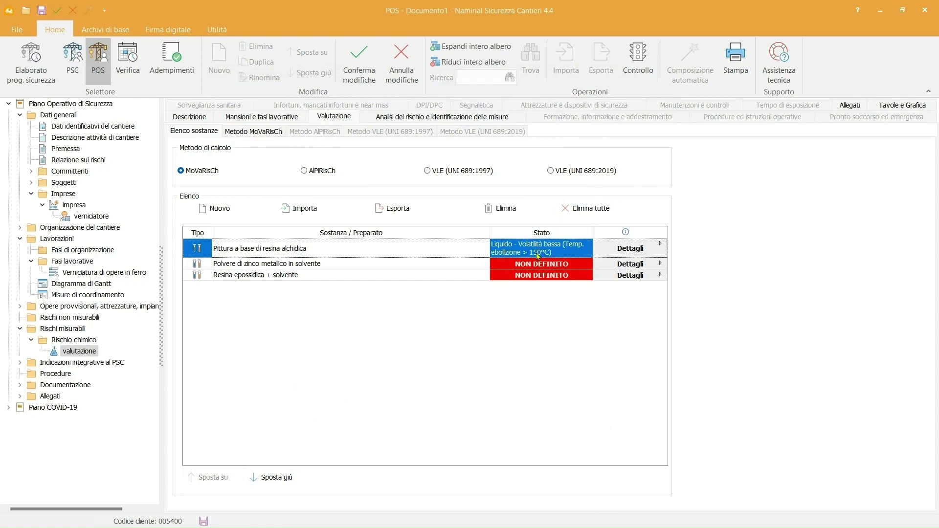
Step: Set Polvere di zinco metallico in solvente's state to "Solido - Polveri fini e/o bassa densità" and mark Apparato respiratorio and Occhio e annessi oculari as target organs
double_click(525, 265)
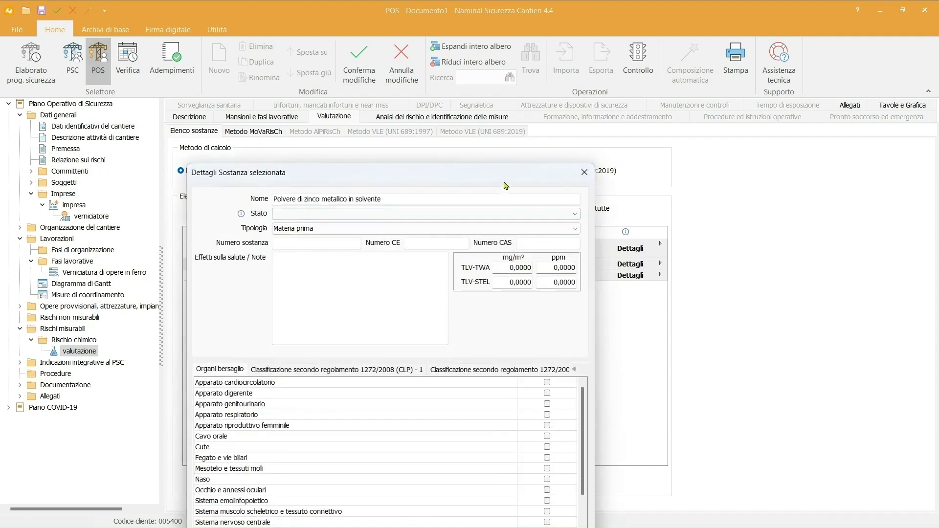
left_click_drag(551, 109, 652, 84)
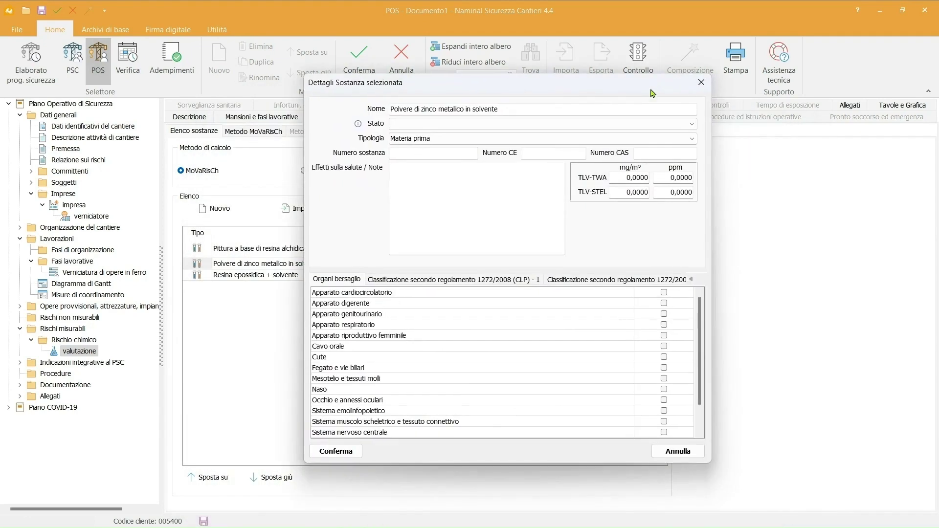
left_click(693, 125)
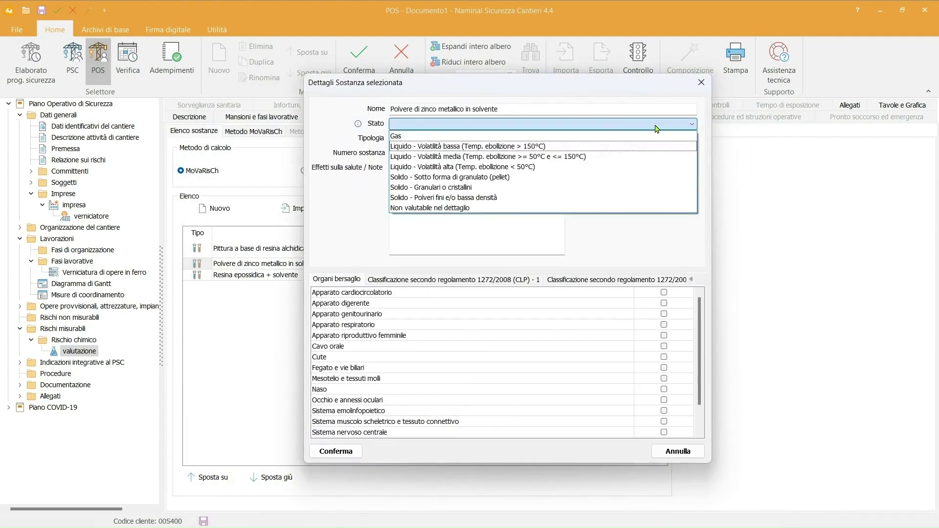
left_click(522, 198)
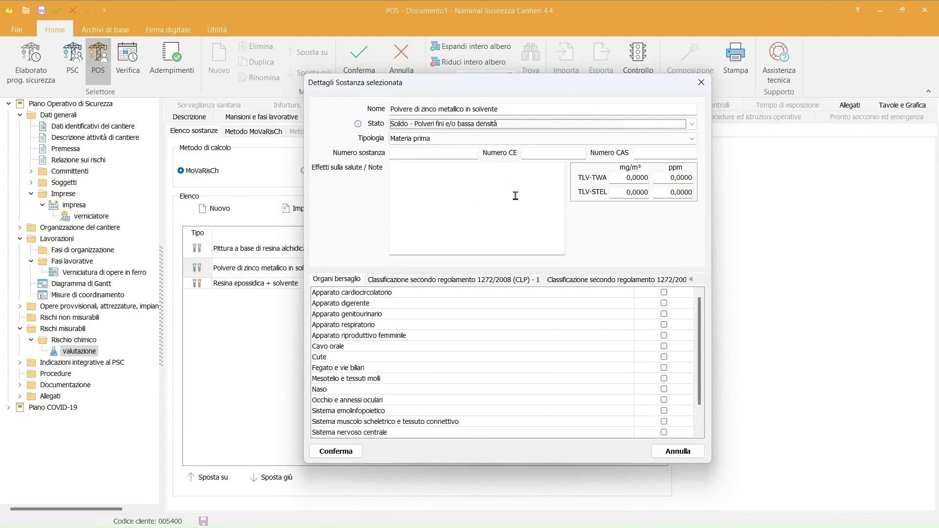
left_click(664, 325)
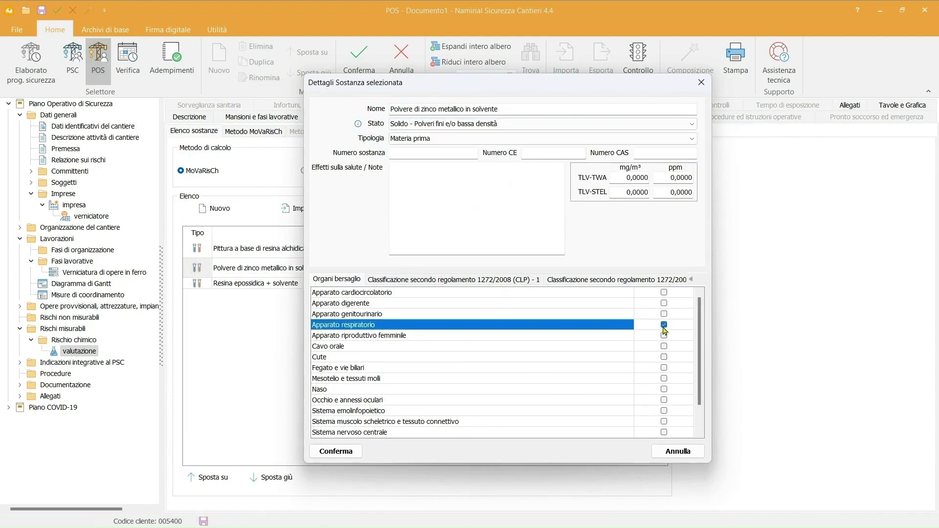
left_click(664, 400)
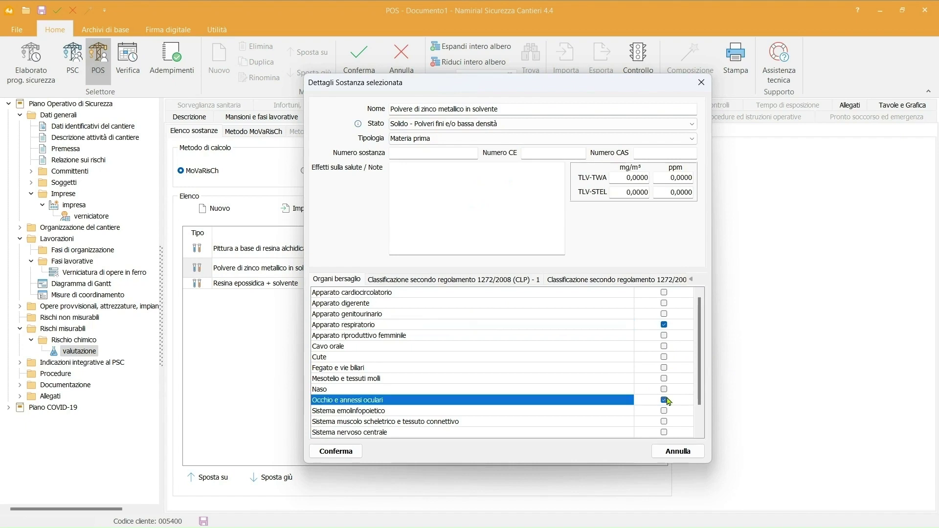
Step: Import the hazard statement H318 into the CLP classification of the zinc powder in solvent
left_click(477, 285)
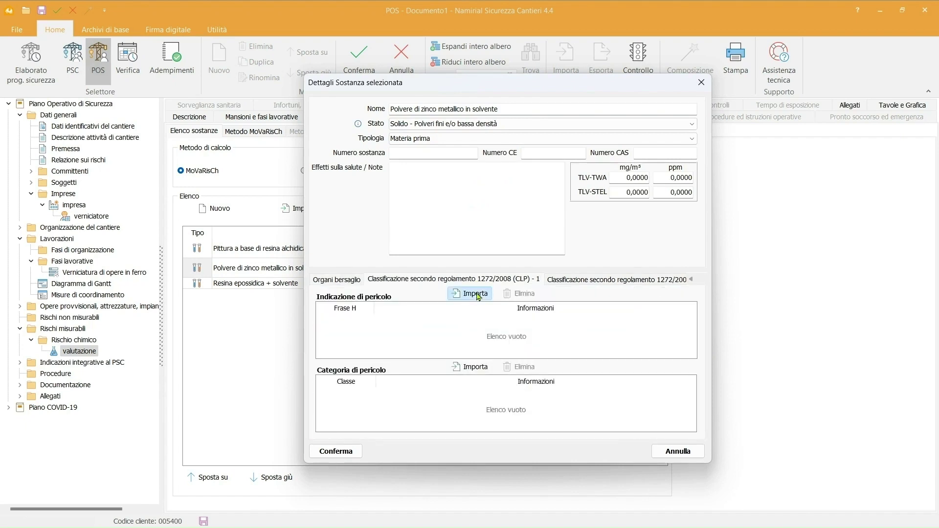
left_click(477, 295)
left_click_drag(567, 136, 560, 282)
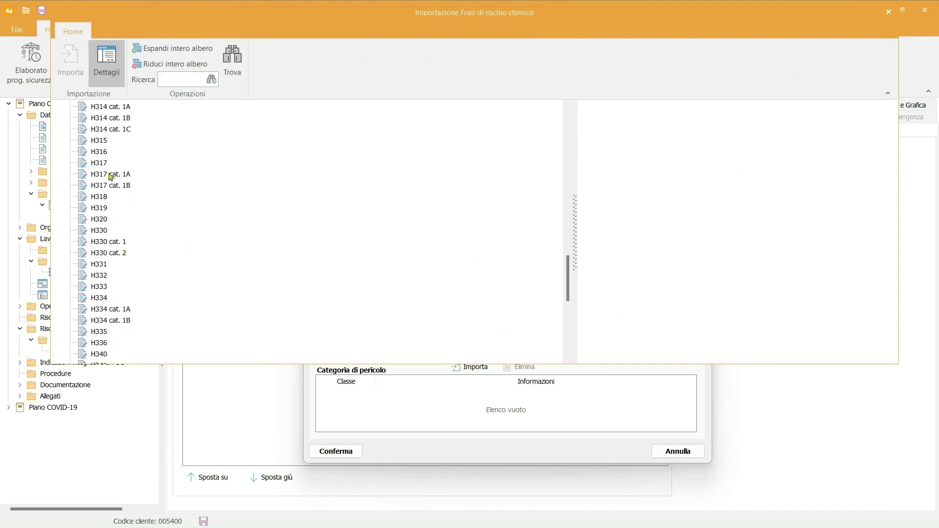
left_click(111, 175)
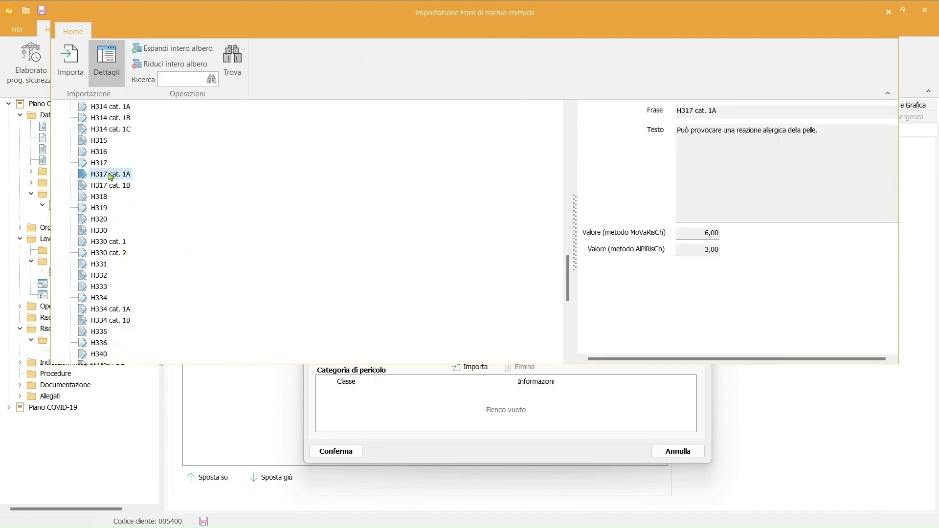
left_click(110, 243)
left_click(107, 198)
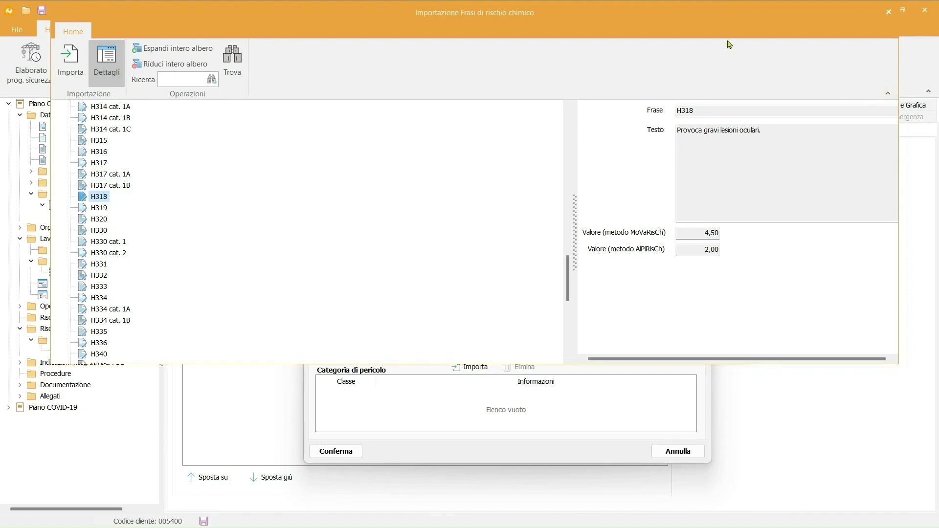
left_click(889, 12)
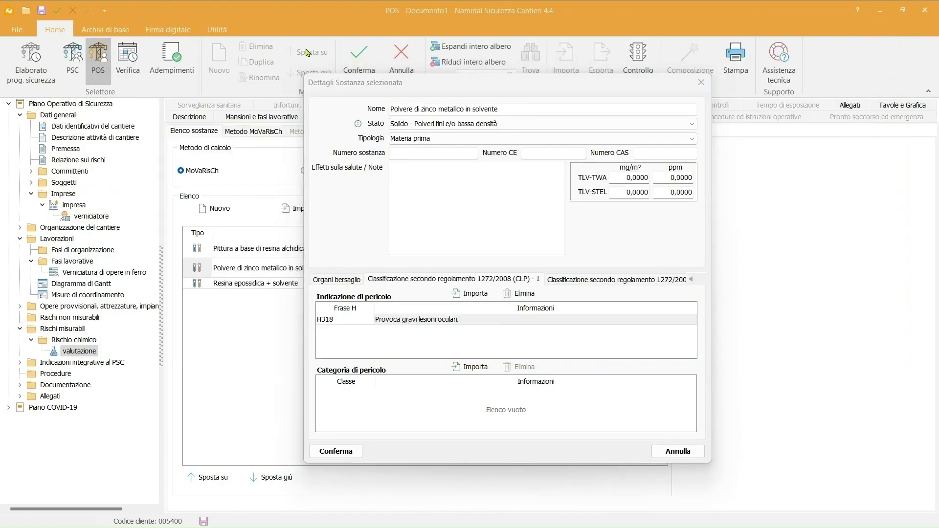
Step: Import the hazard category Eye Irrit. 2 for the zinc powder, then confirm its details and the changes to the substance list
left_click(472, 368)
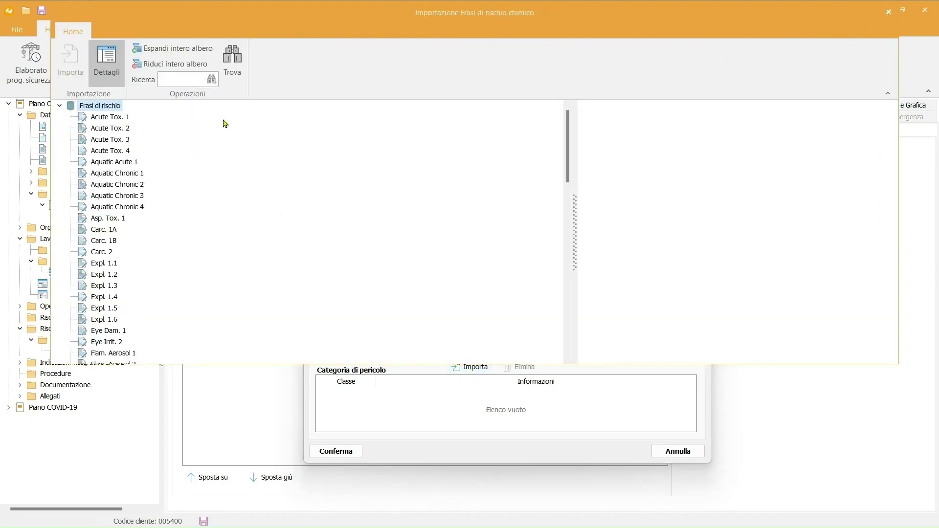
left_click(107, 333)
left_click(108, 342)
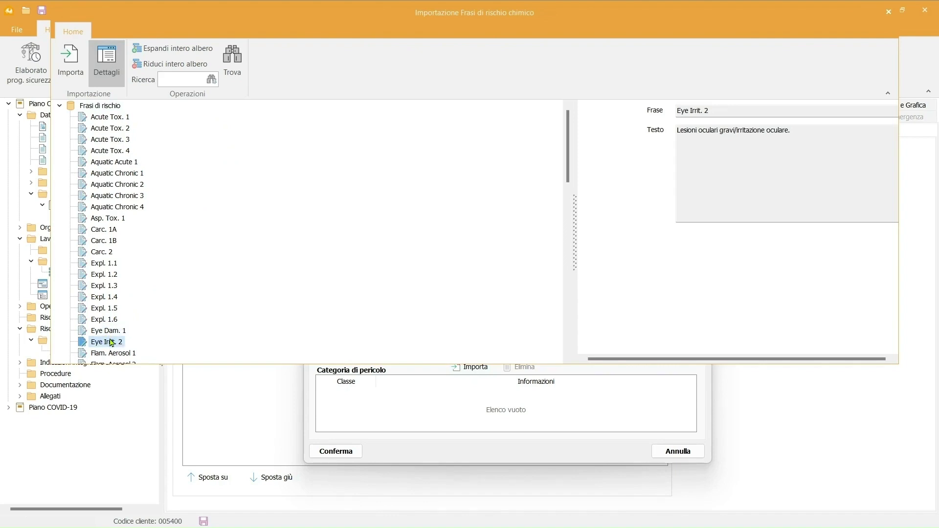
double_click(111, 342)
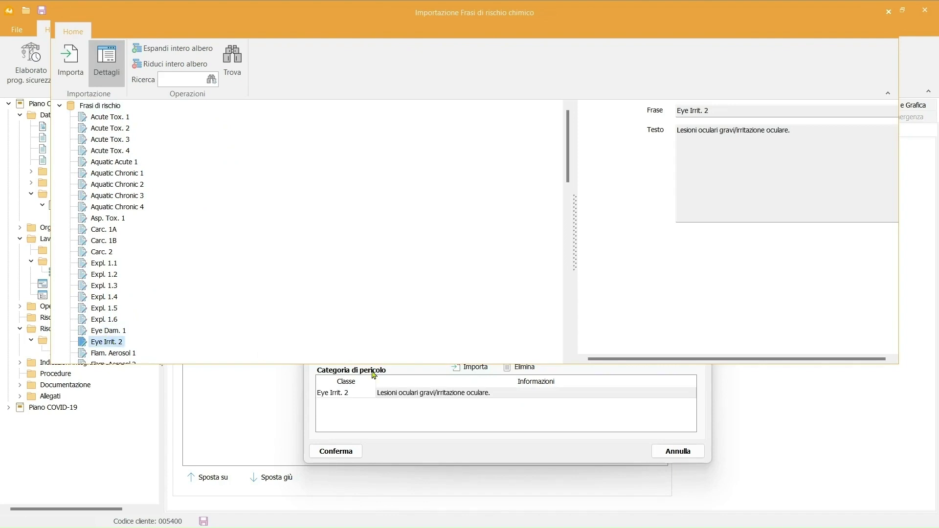
left_click(888, 12)
left_click(346, 452)
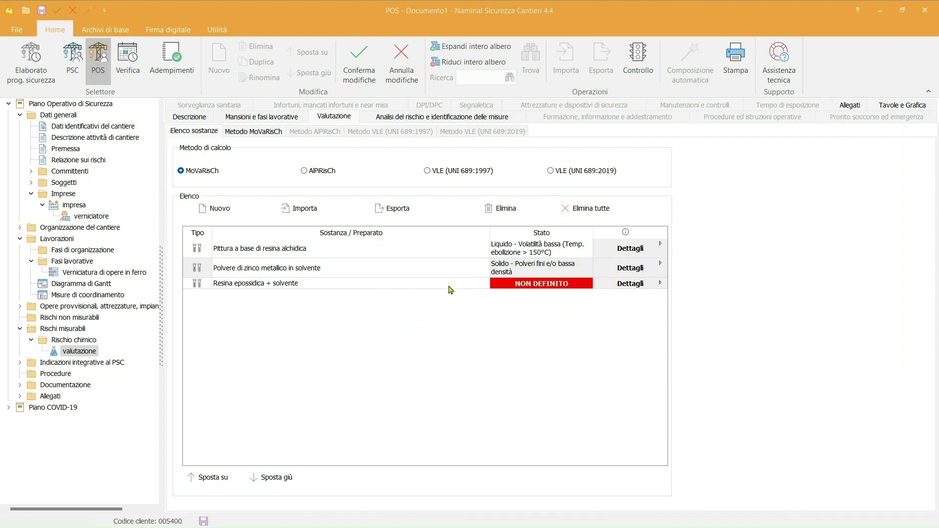
left_click(359, 74)
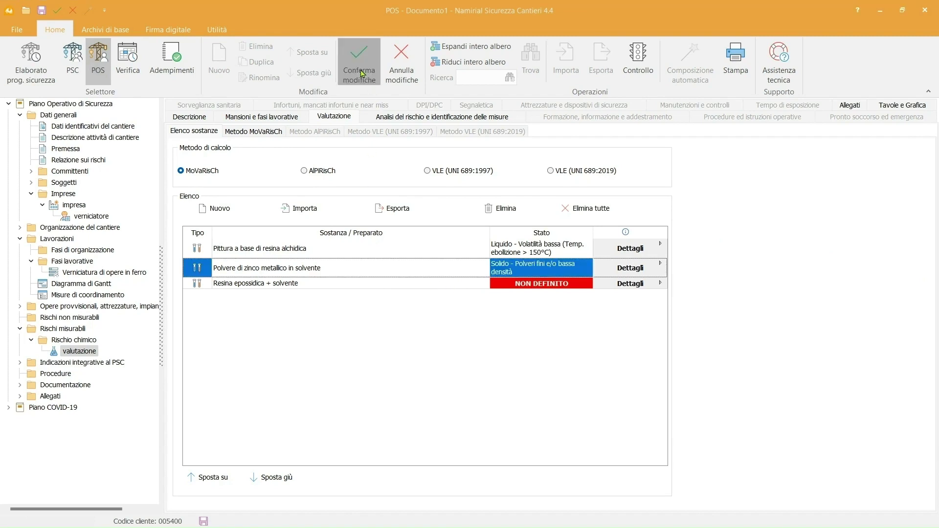
Step: Exclude Resina epossidica + solvente from the MoVaRisCh calculation and confirm the change
left_click(239, 132)
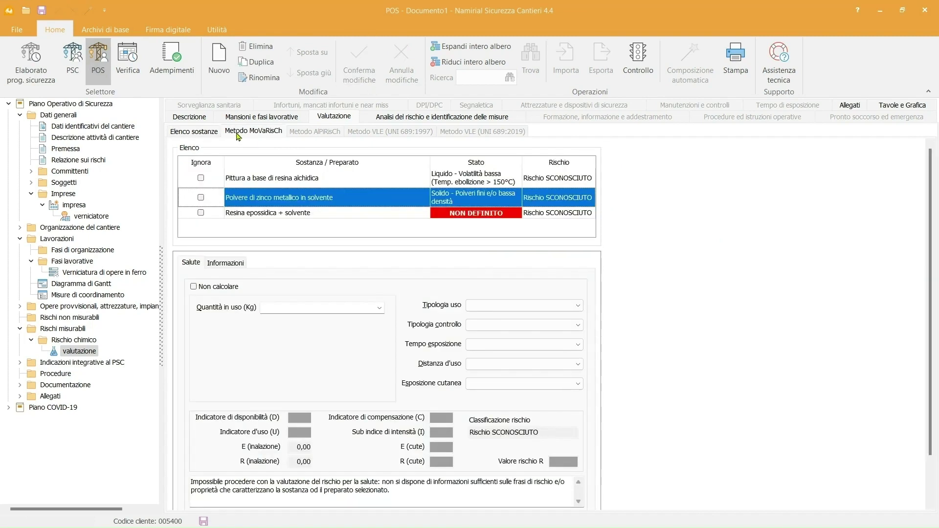
left_click(201, 213)
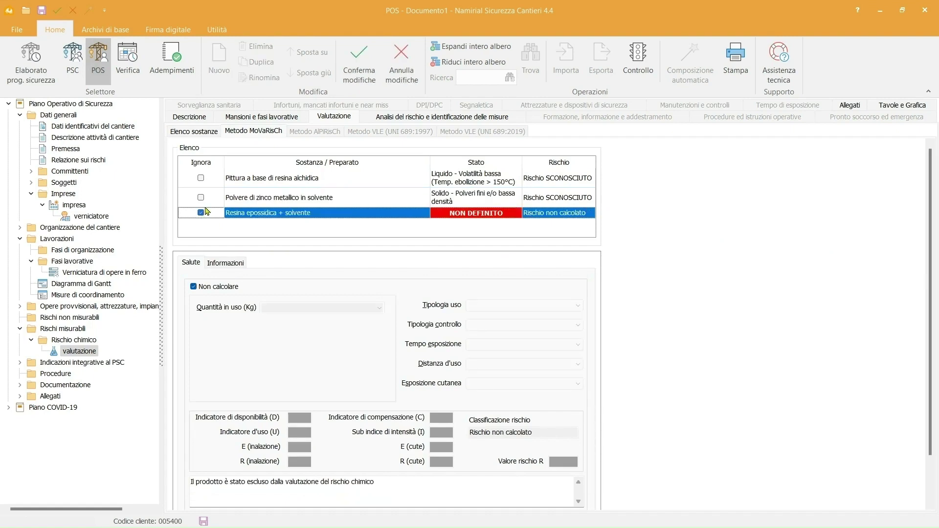
left_click(368, 72)
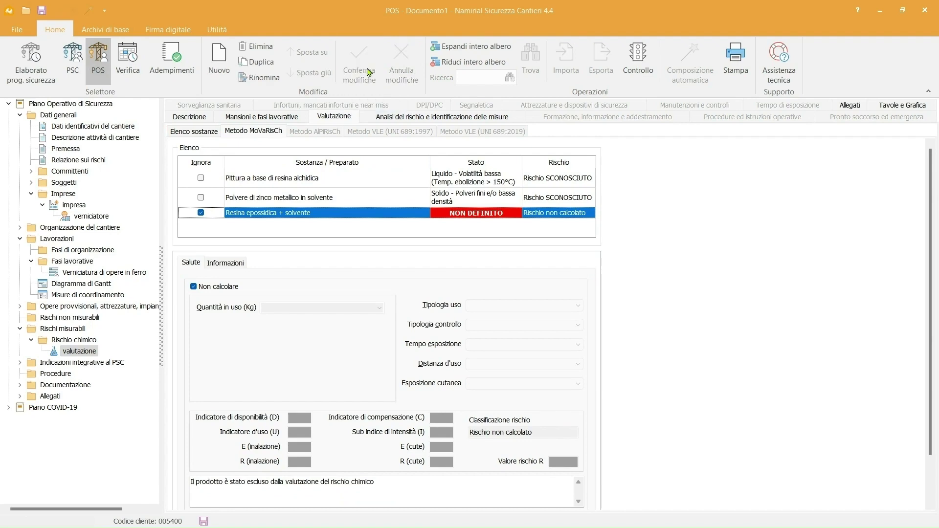
Step: For Pittura a base di resina alchidica, set the quantity in use to "Tra 0.1 e 1" kg and the use type to "Uso in sistema chiuso"
left_click(399, 179)
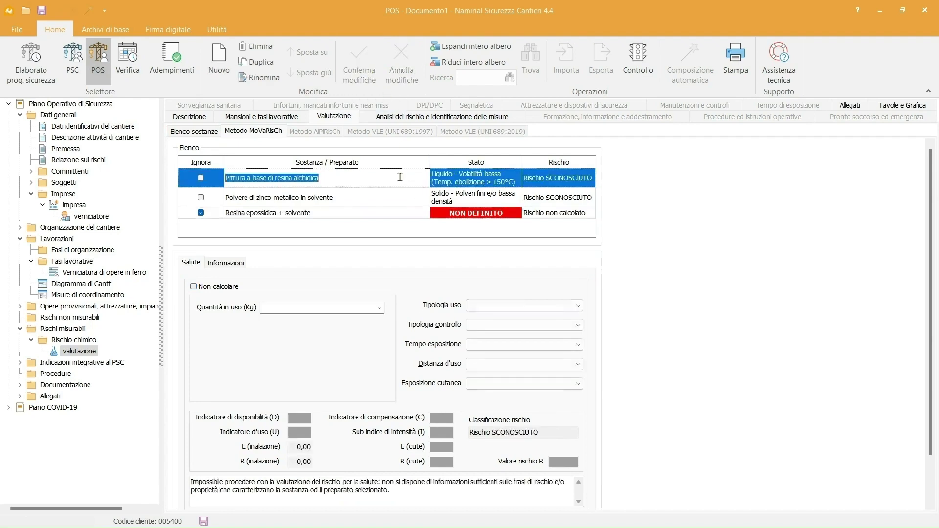
left_click(379, 308)
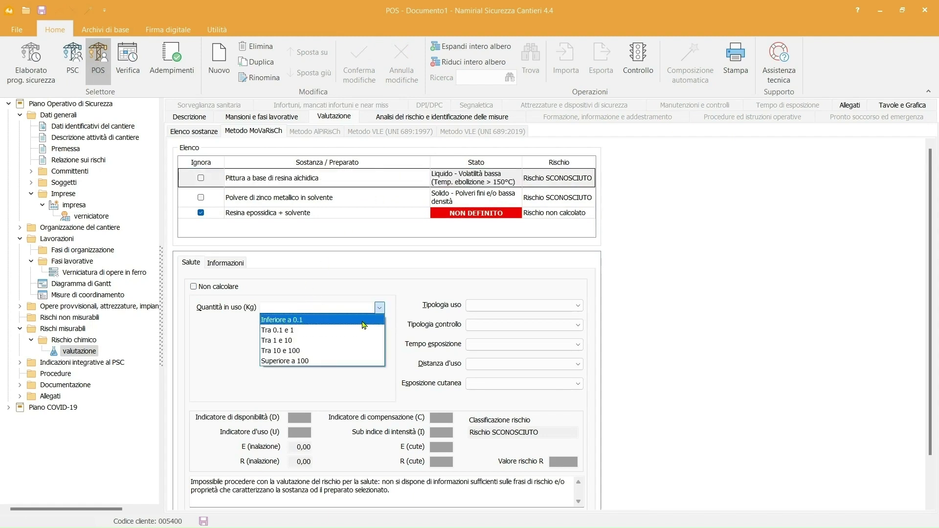
left_click(364, 321)
left_click(379, 308)
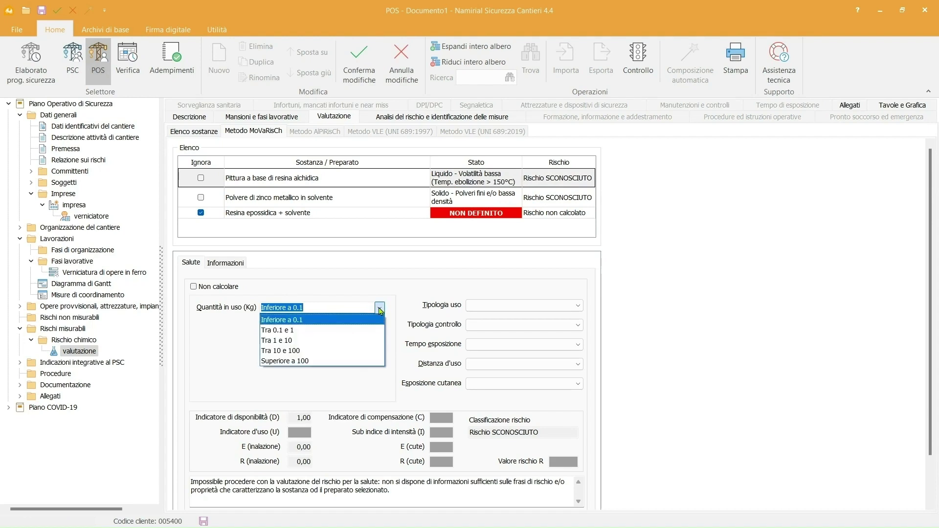
left_click(365, 330)
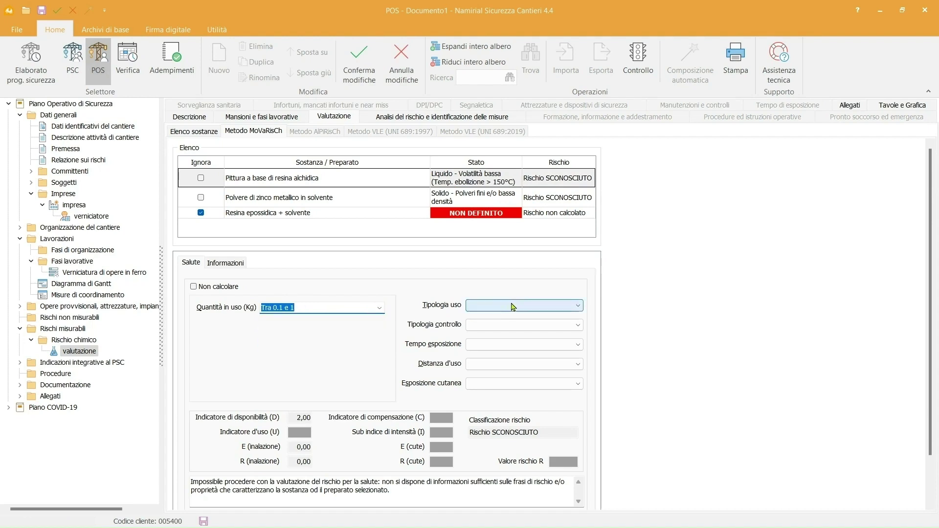
left_click(579, 306)
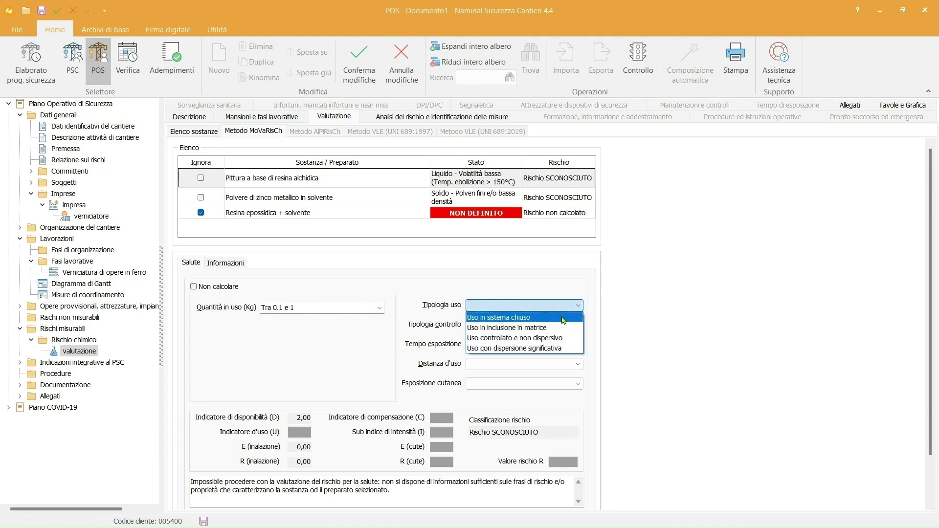
left_click(563, 318)
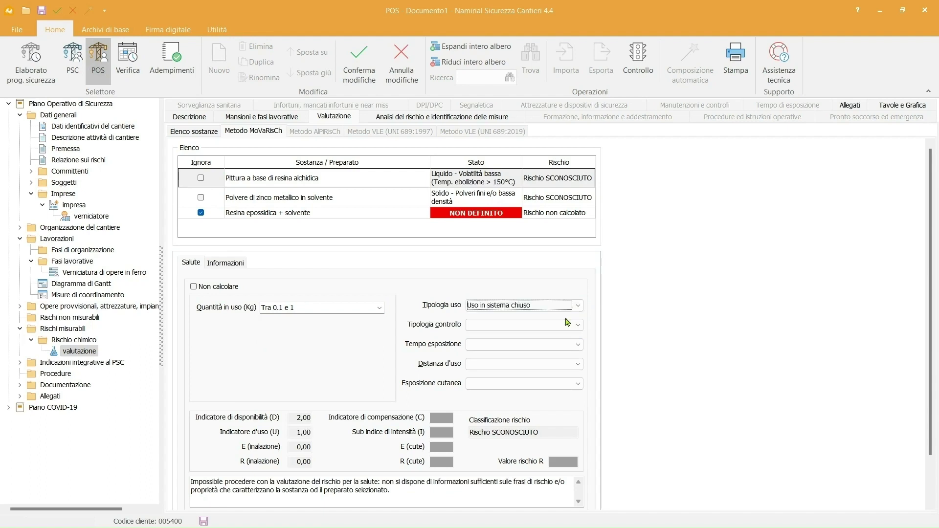
Step: Set the alkyd resin paint's control type to "Manipolazione diretta" and its exposure time to "Tra 15 minuti e 2 ore"
left_click(577, 325)
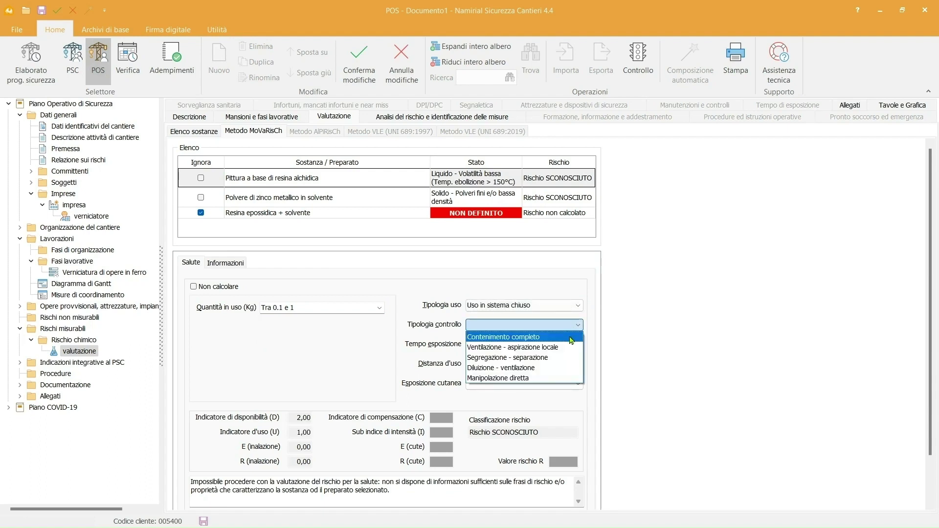
left_click(553, 378)
left_click(577, 345)
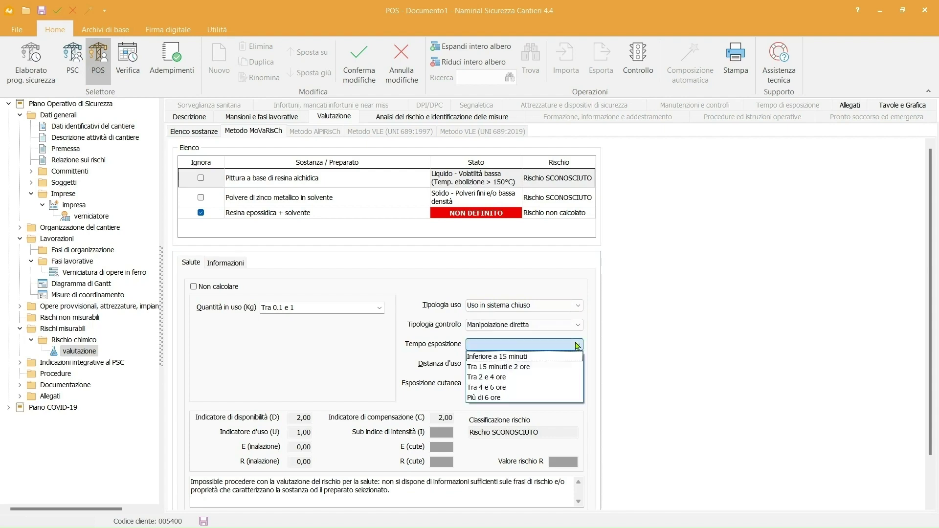
left_click(555, 368)
Step: Set the alkyd resin paint's use distance to "Inferiore ad 1 metro" and skin exposure to "Contatto accidentale", and confirm the changes
left_click(578, 365)
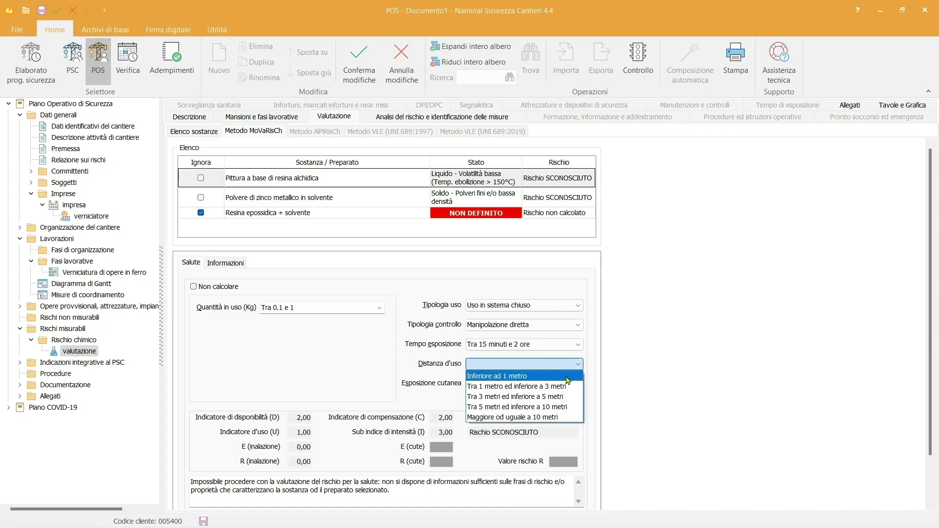
left_click(567, 376)
left_click(577, 385)
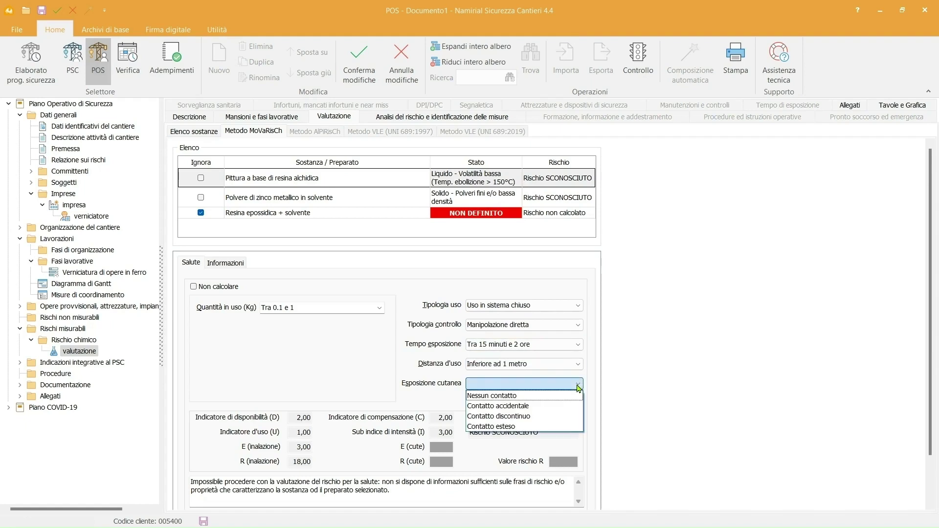
left_click(563, 409)
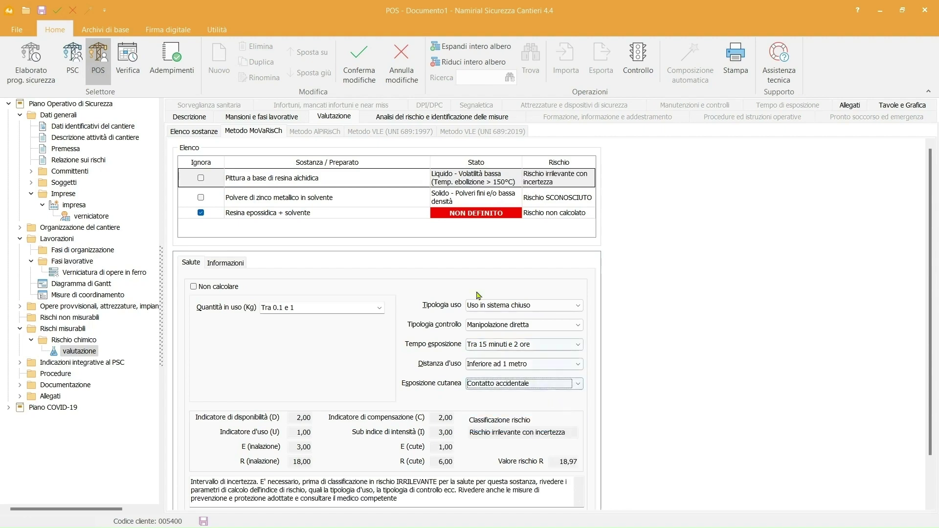
left_click(359, 63)
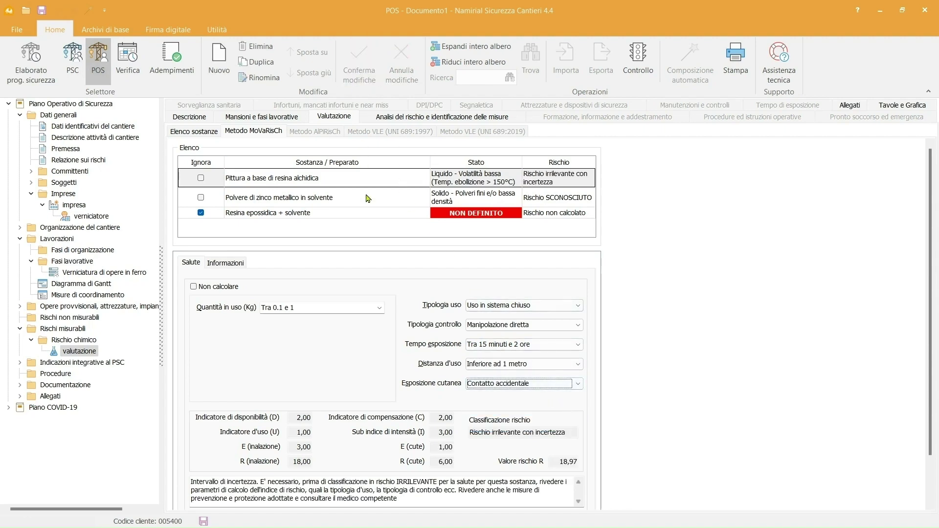
Step: For Polvere di zinco metallico in solvente, set the quantity in use to "Tra 0.1 e 1" kg and the use type to "Uso in sistema chiuso"
left_click(368, 198)
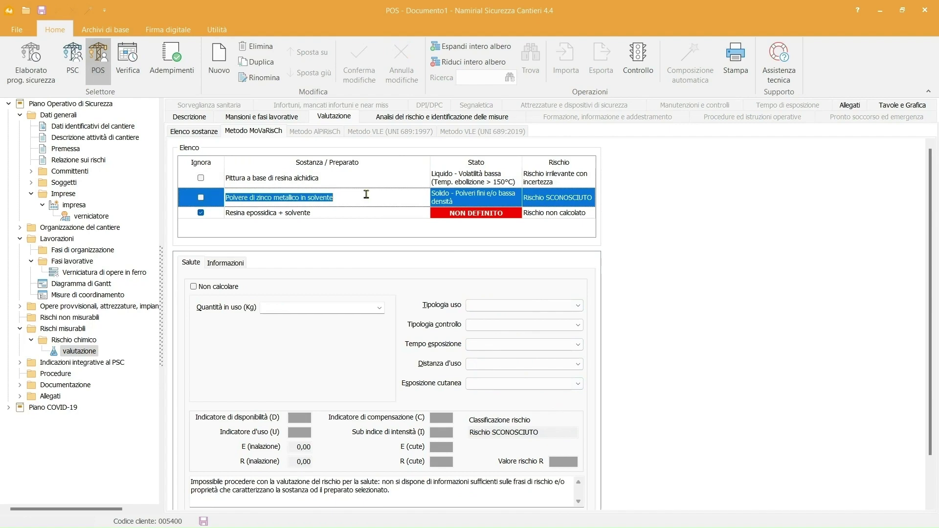
left_click(378, 307)
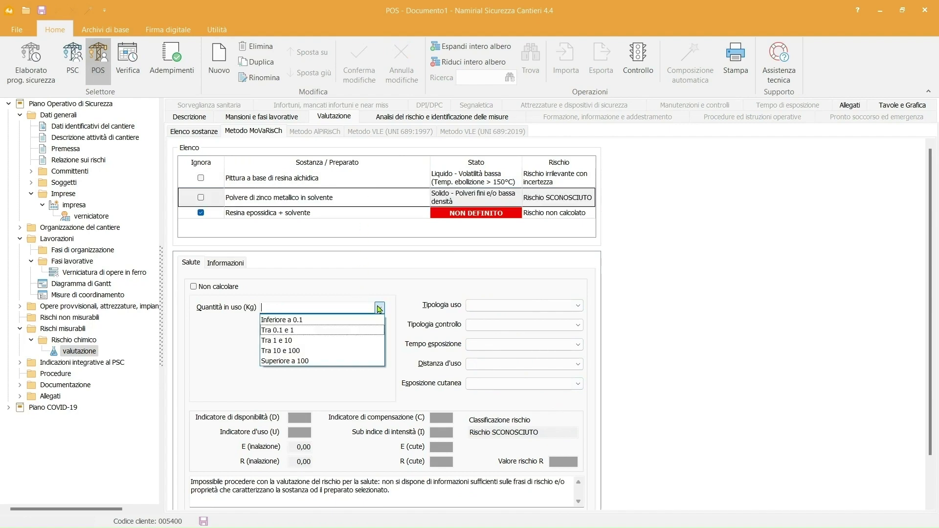
left_click(361, 330)
left_click(570, 305)
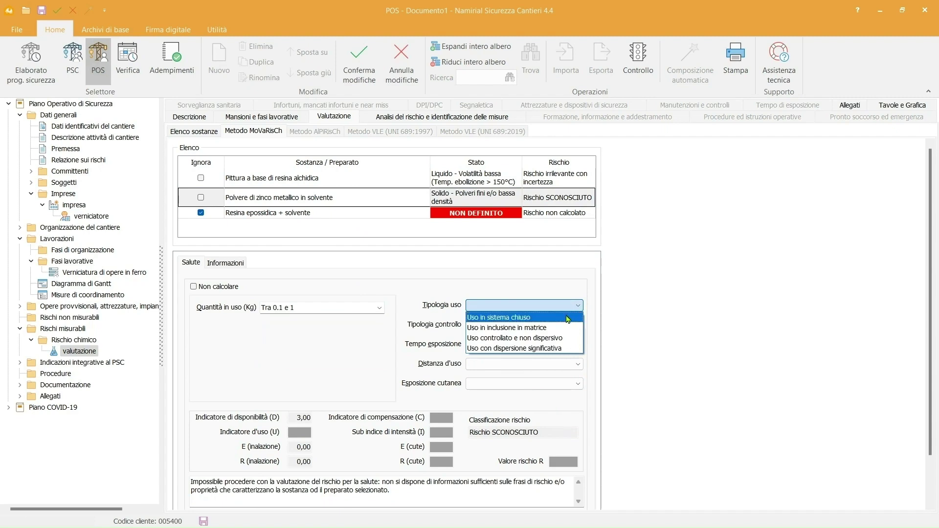
key("Escape")
key("Down")
key("Tab")
Step: Set the zinc powder's control type to "Manipolazione diretta" and its exposure time to "Tra 15 minuti e 2 ore"
left_click(568, 324)
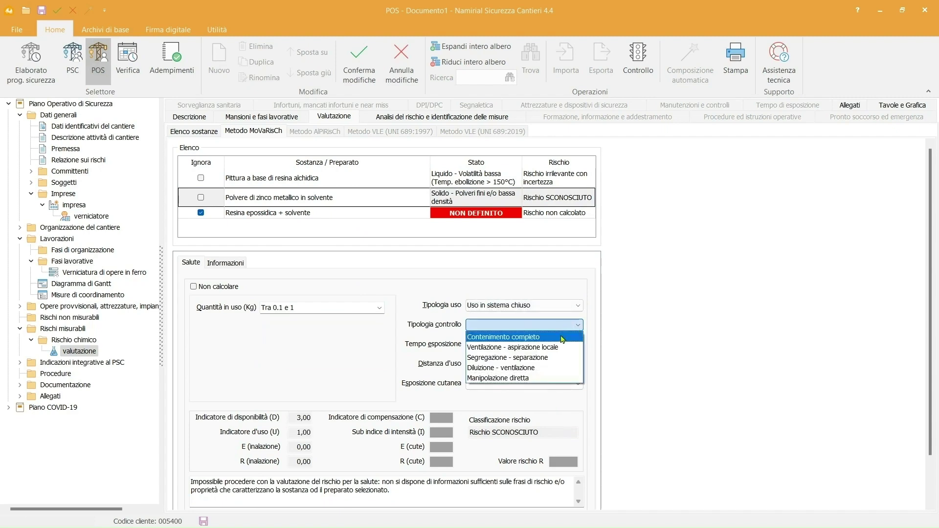
left_click(554, 379)
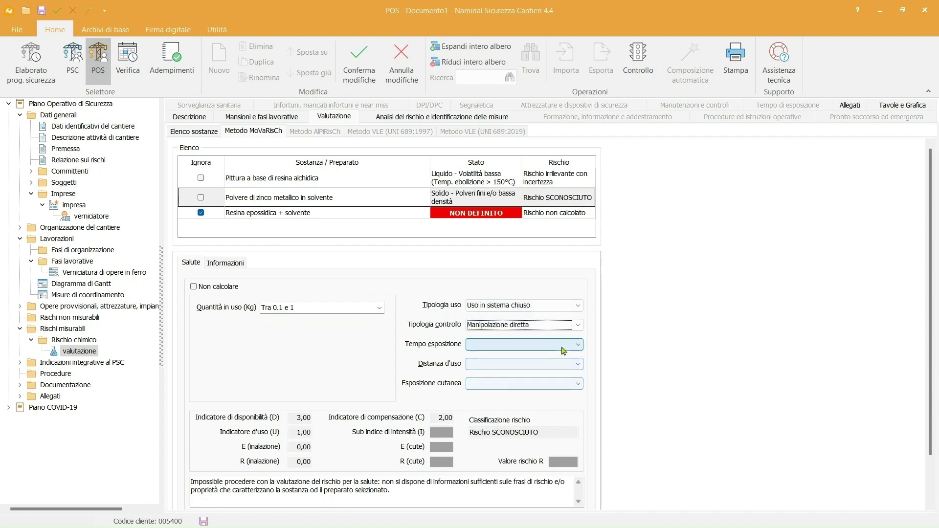
left_click(565, 344)
left_click(556, 369)
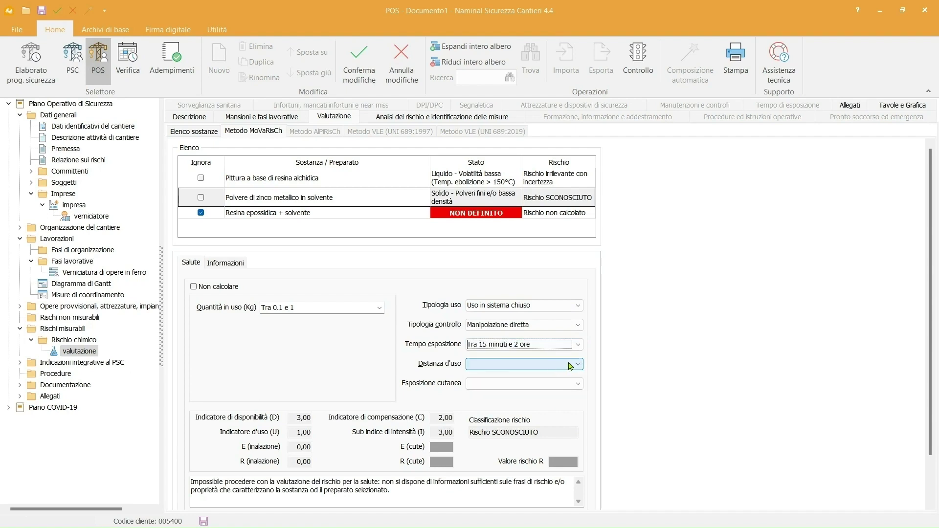
Step: Set the zinc powder's use distance to "Inferiore ad 1 metro" and skin exposure to "Contatto accidentale", and confirm the changes
left_click(563, 364)
left_click(561, 378)
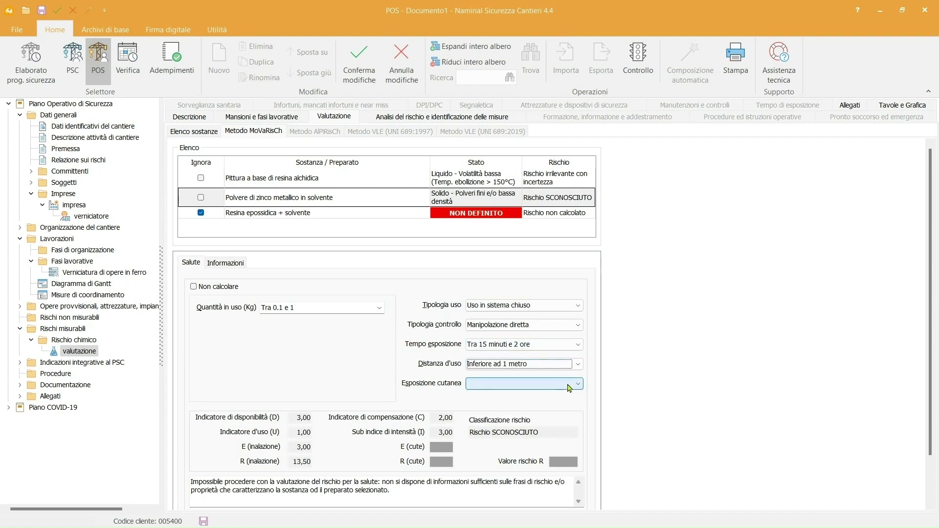
left_click(547, 384)
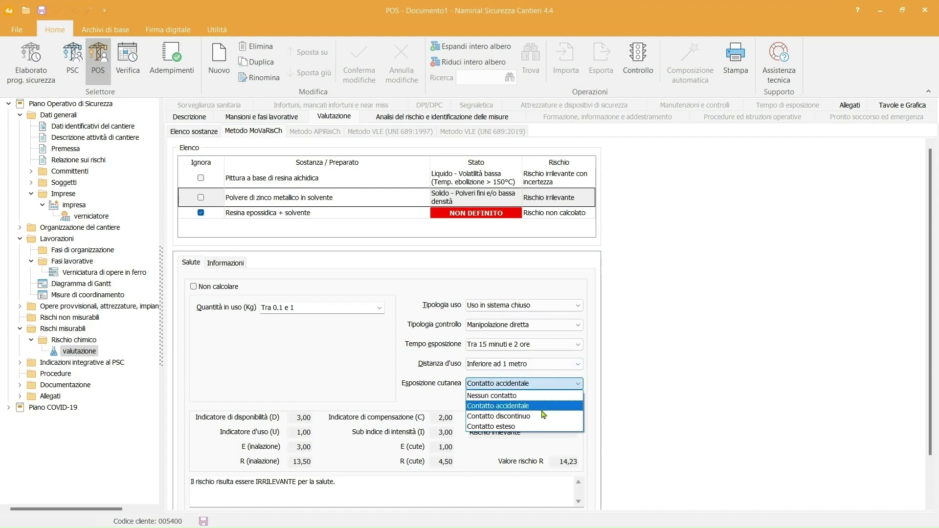
left_click(537, 406)
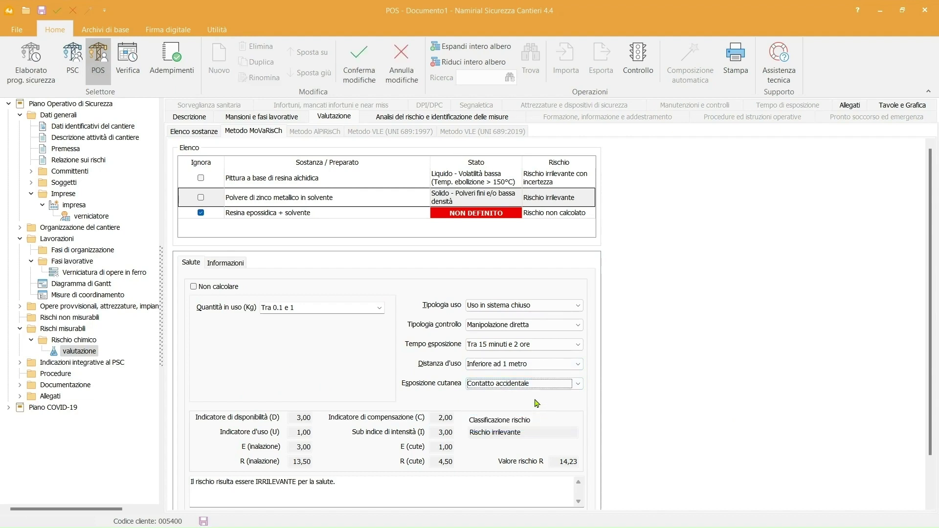
left_click(359, 62)
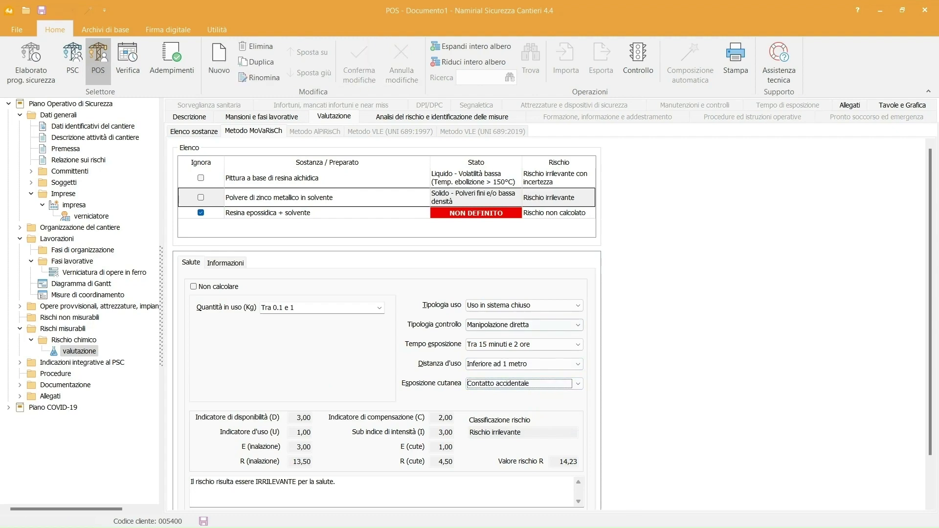
Step: Mark the measure Formazione generale\informazione as implemented in the risk analysis, check its training texts and confirm the change
left_click(404, 117)
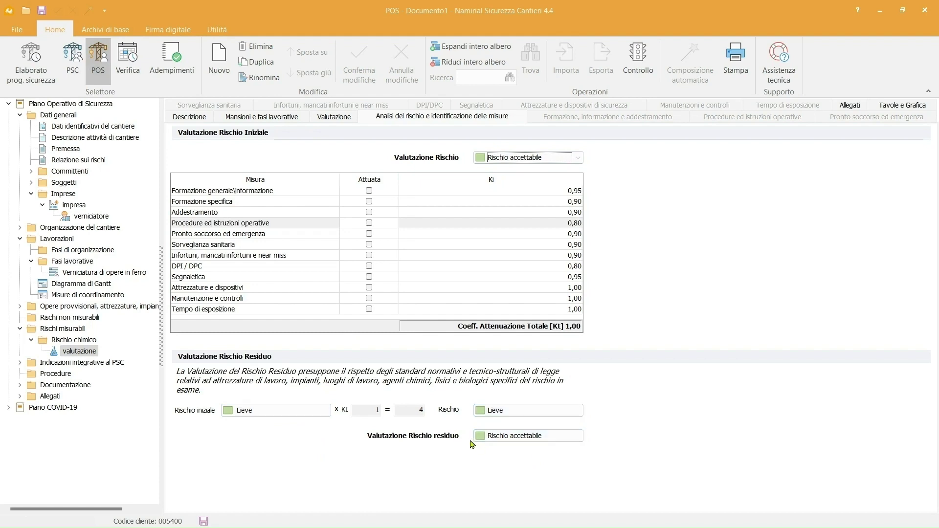
left_click(369, 191)
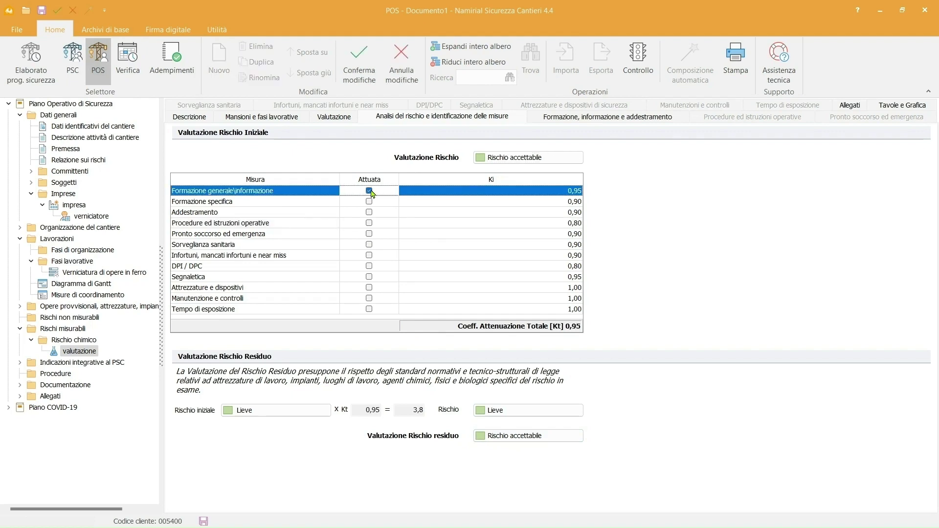
left_click(559, 117)
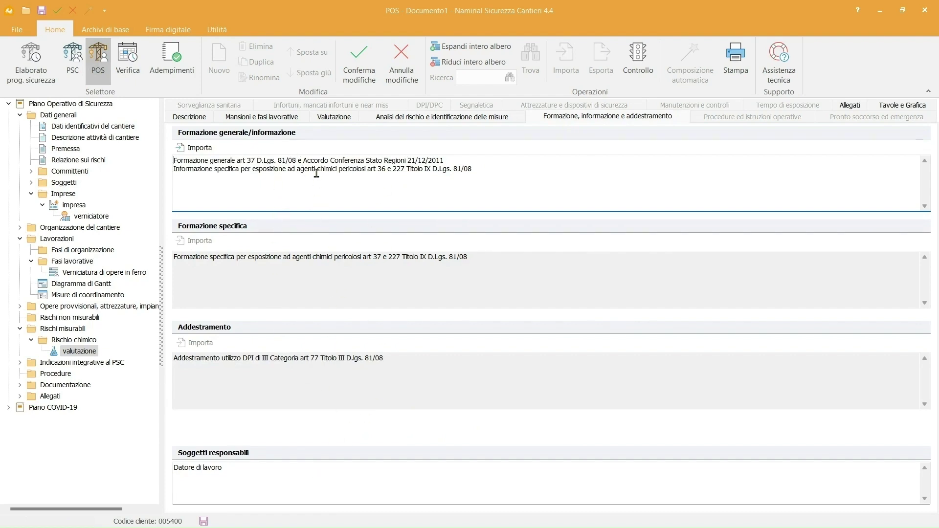
left_click(352, 73)
Step: Mark the DPI / DPC measure as implemented in the risk analysis, confirm the change and review its protective equipment
left_click(387, 114)
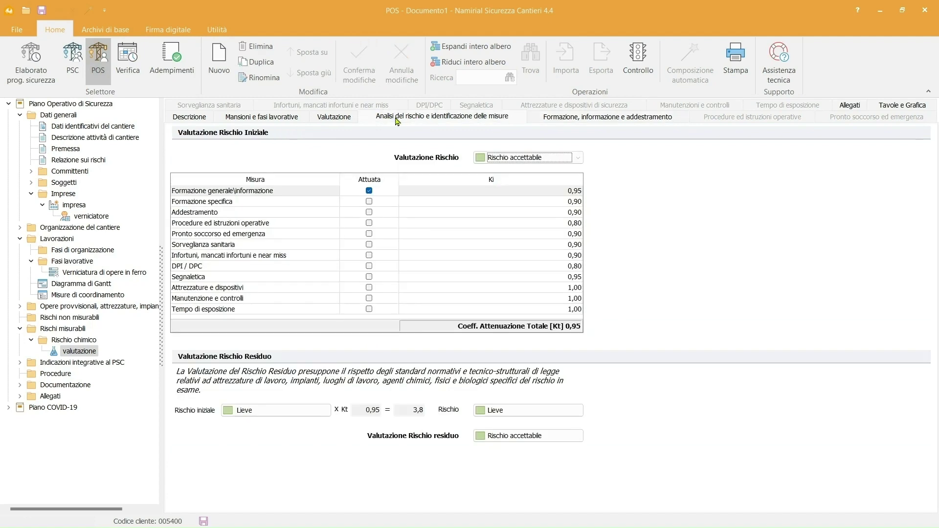
left_click(368, 266)
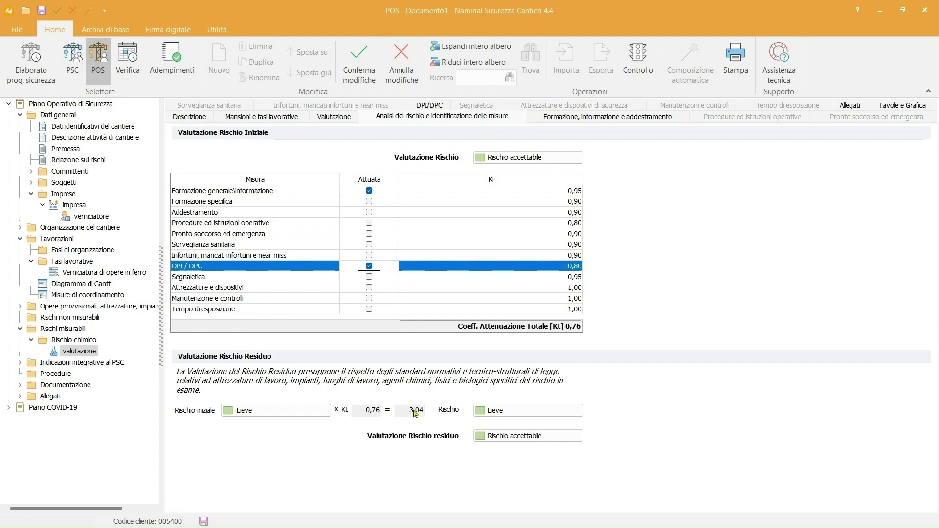
left_click(370, 71)
left_click(429, 108)
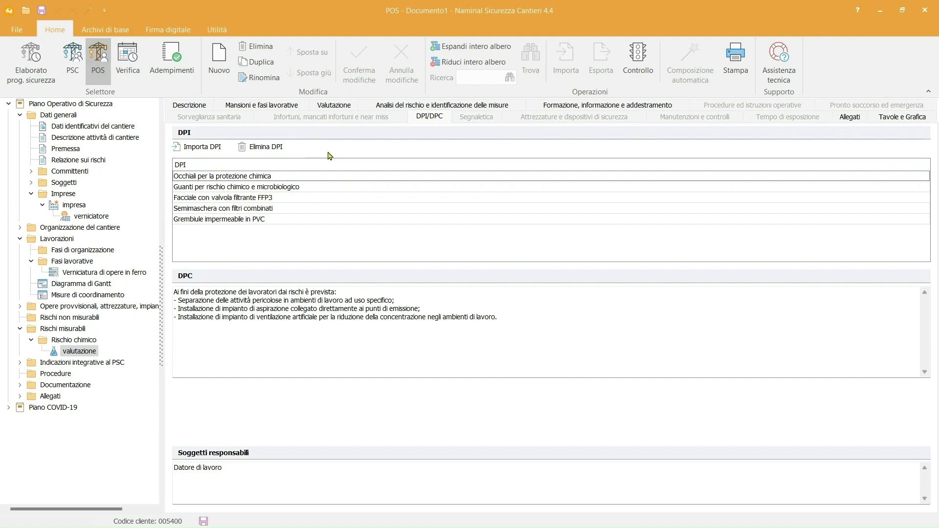
left_click(430, 110)
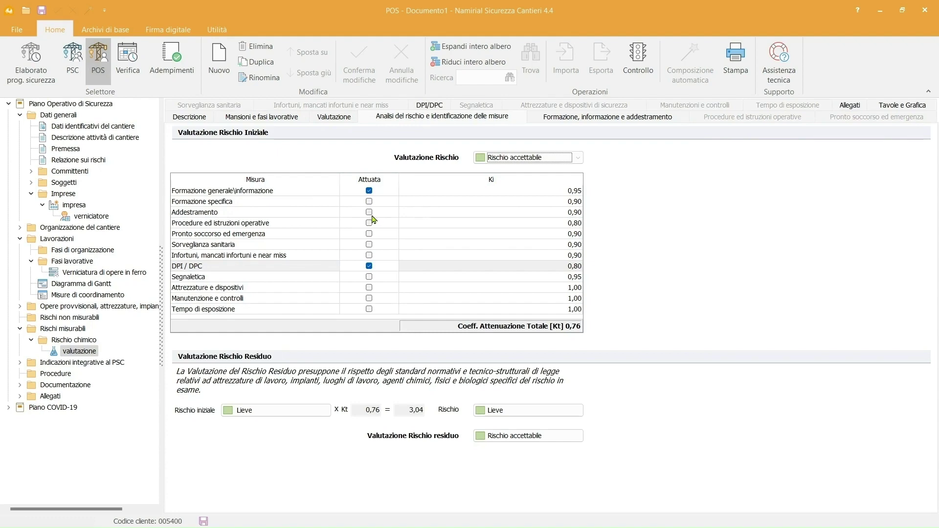
Step: Generate the print preview of the Piano operativo di sicurezza with the current print elements and check its cover page and Sommario
left_click(735, 61)
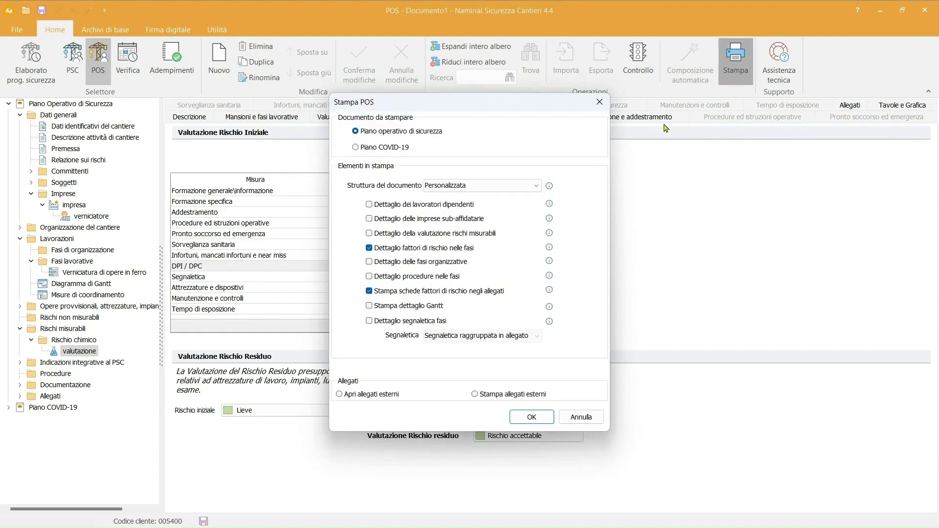
left_click(533, 418)
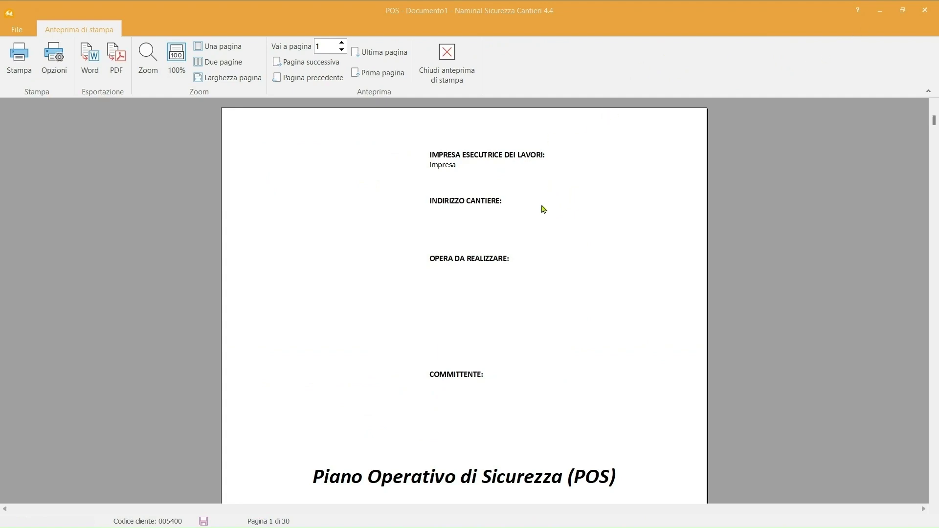
scroll(543, 210, "down", 5)
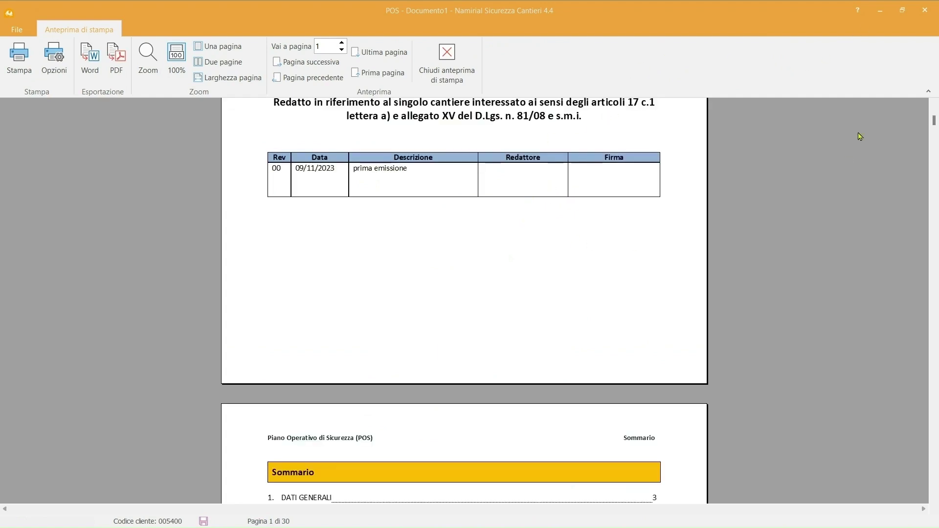
scroll(933, 118, "up", 3)
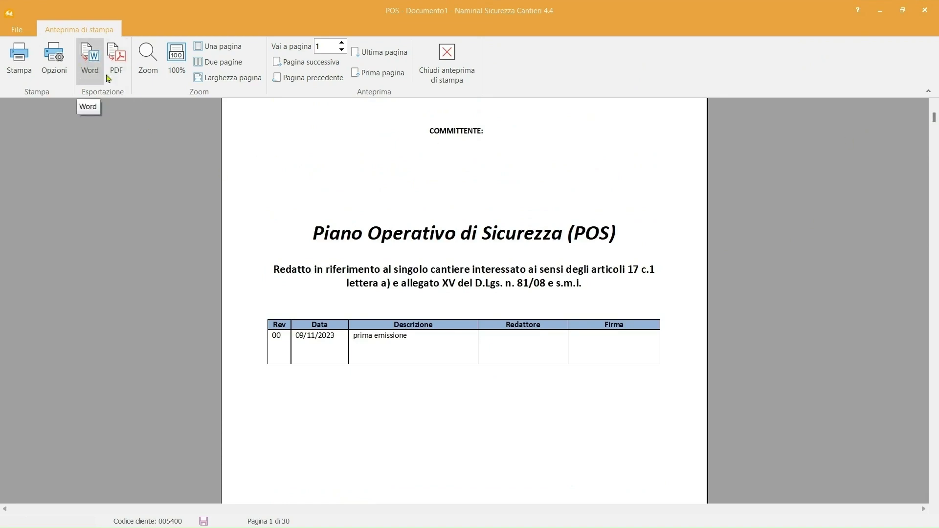
scroll(663, 285, "down", 10)
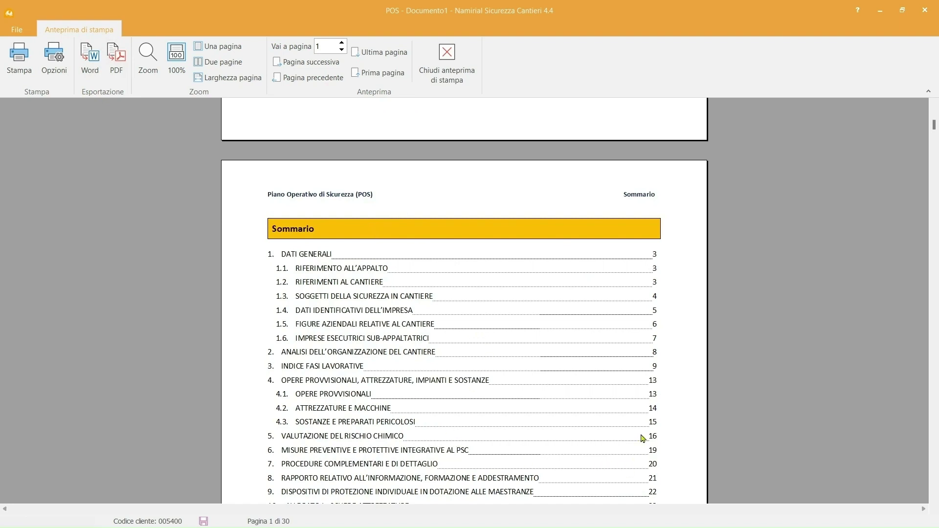
Step: Examine the previewed plan from the general data through the Verniciatura di opere in ferro phase to section 4.3, Sostanze e preparati pericolosi
scroll(499, 361, "down", 10)
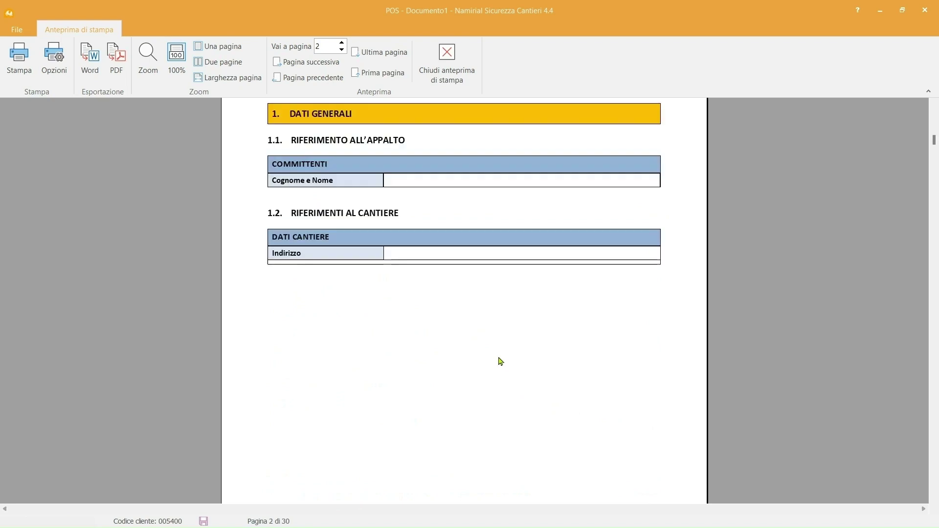
scroll(500, 361, "down", 10)
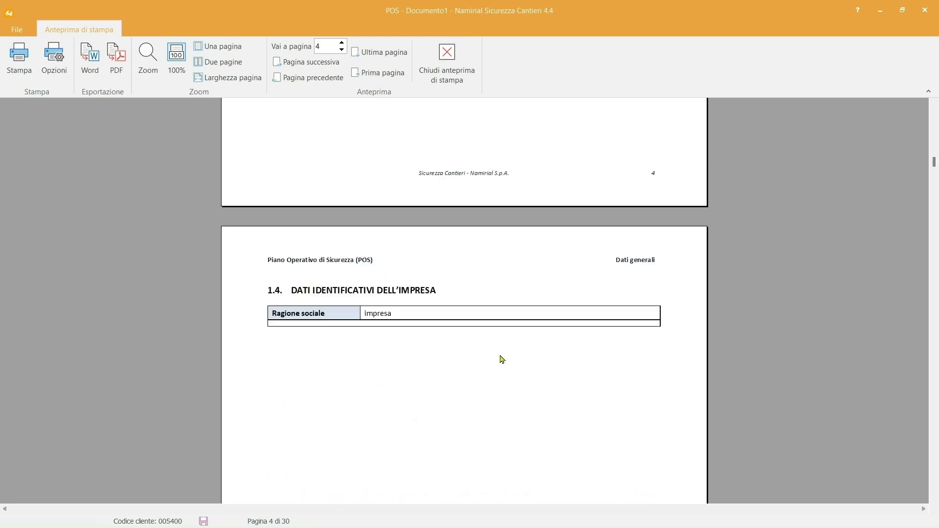
scroll(502, 360, "down", 3)
scroll(502, 359, "down", 10)
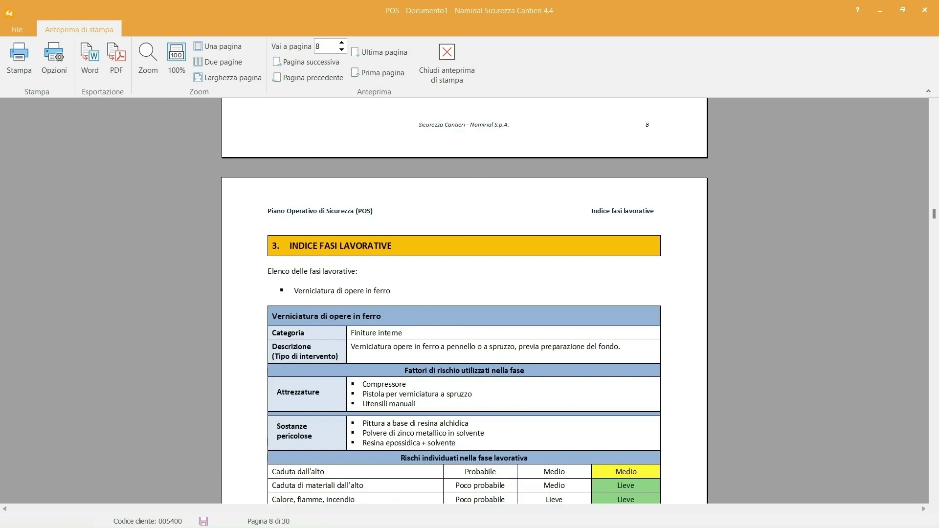
left_click_drag(935, 213, 936, 219)
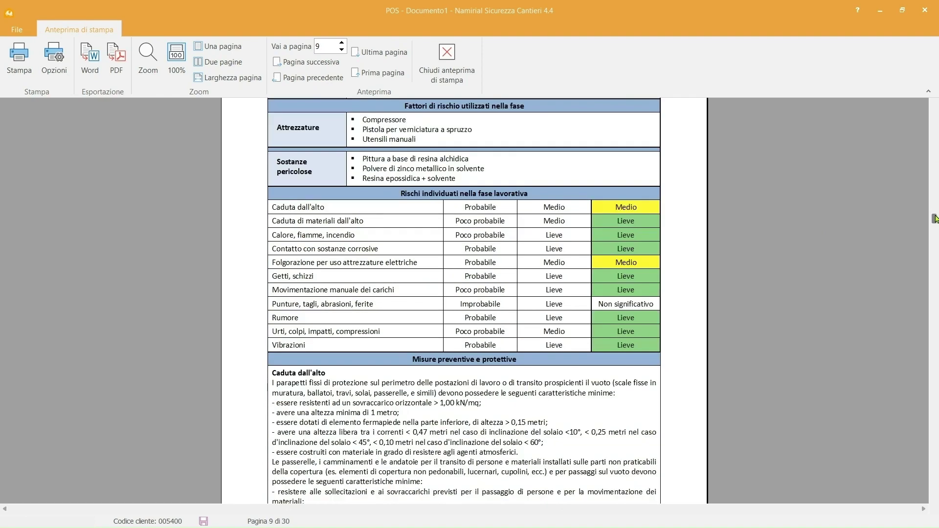
left_click_drag(935, 219, 802, 252)
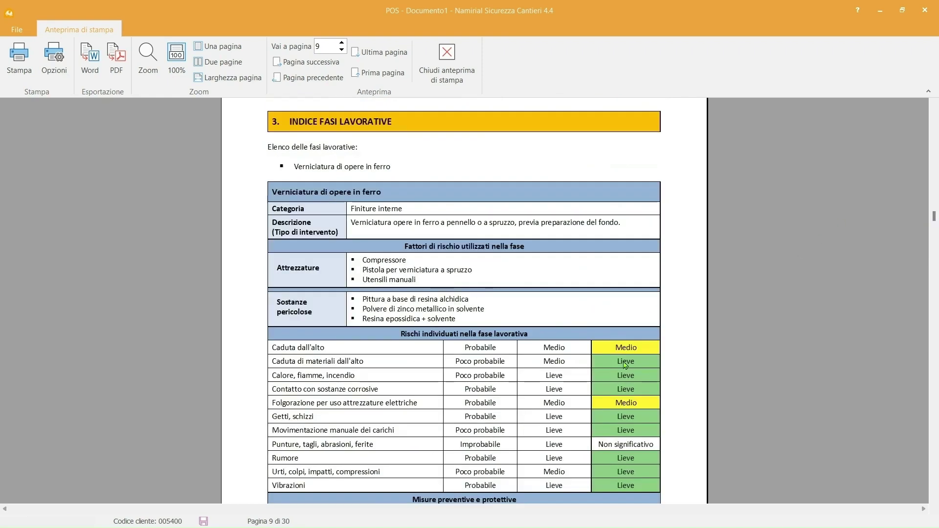
left_click_drag(797, 354, 796, 352)
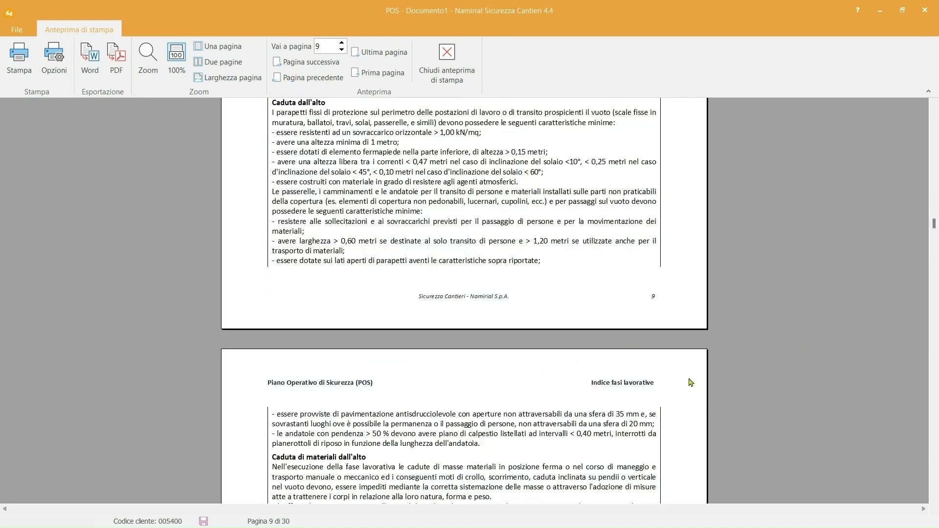
left_click_drag(935, 225, 935, 289)
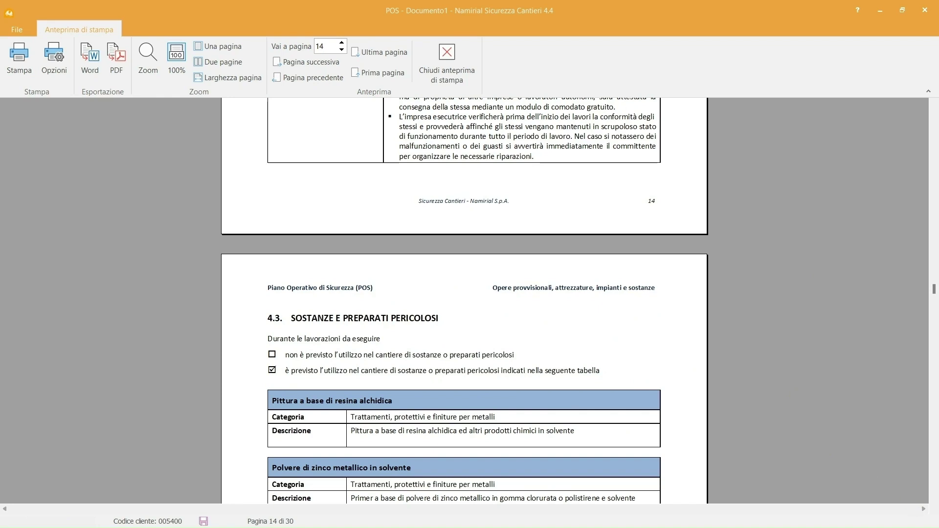
left_click(935, 498)
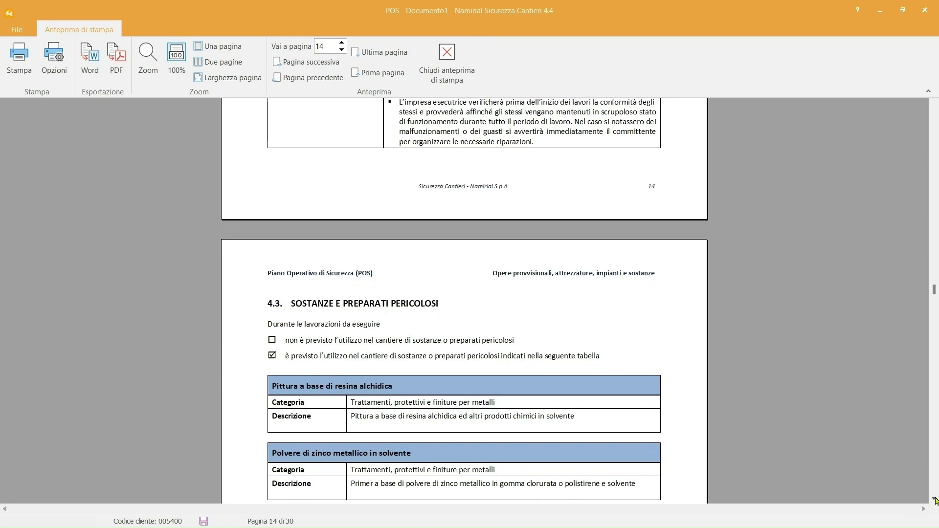